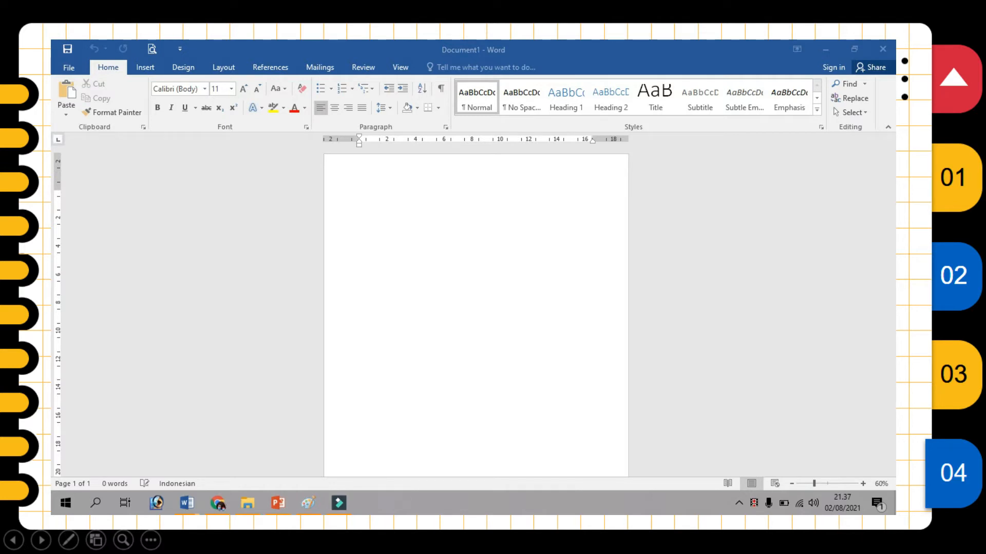
left_click(187, 503)
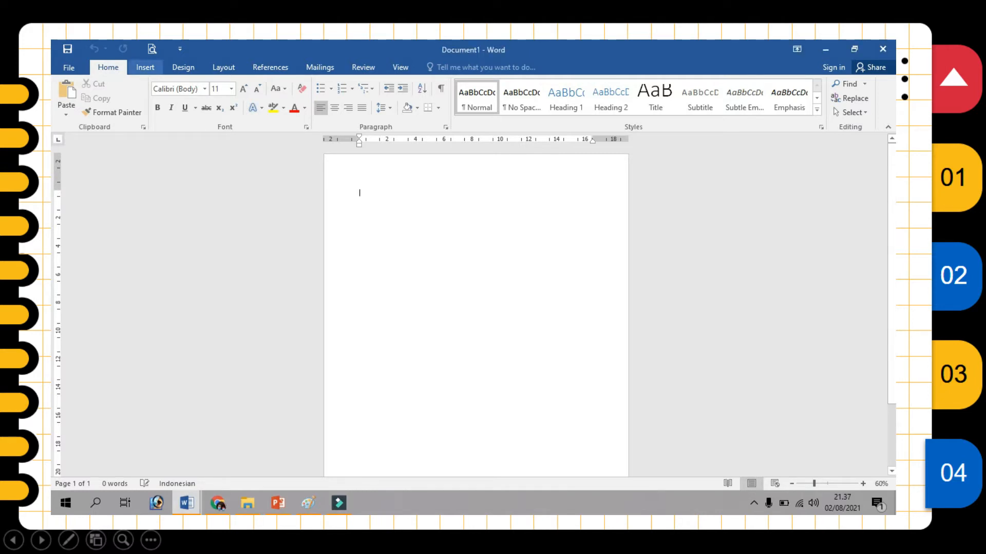
double_click(145, 67)
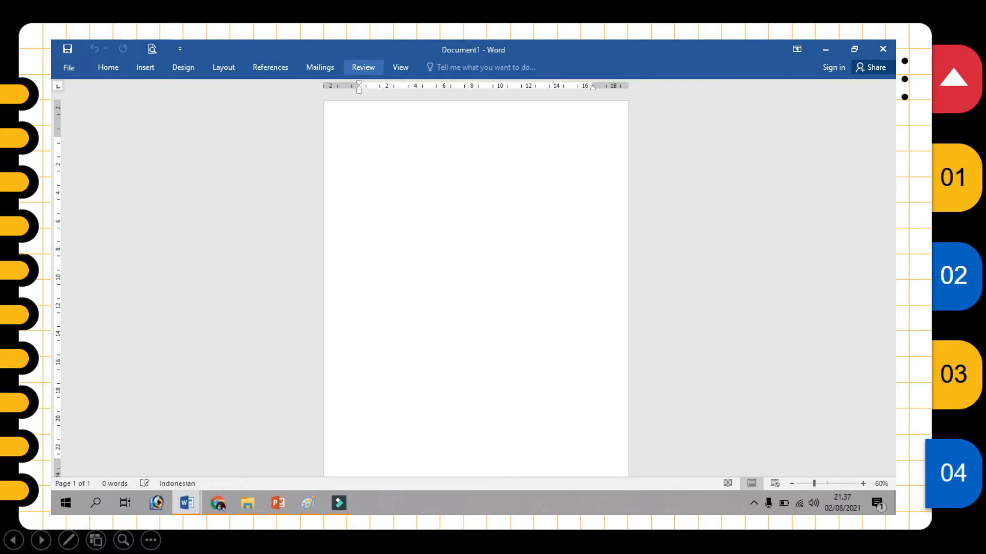
left_click(363, 67)
double_click(362, 67)
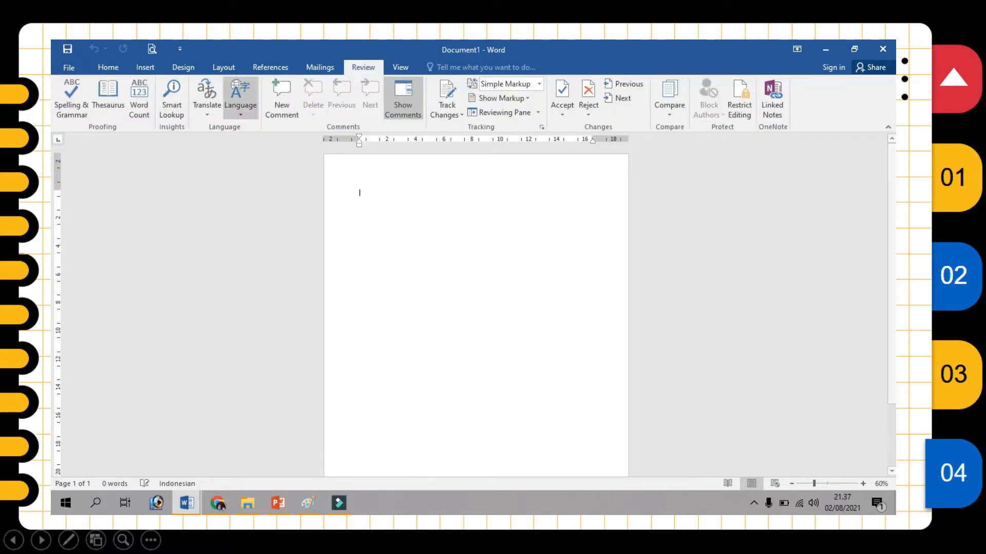
left_click(144, 67)
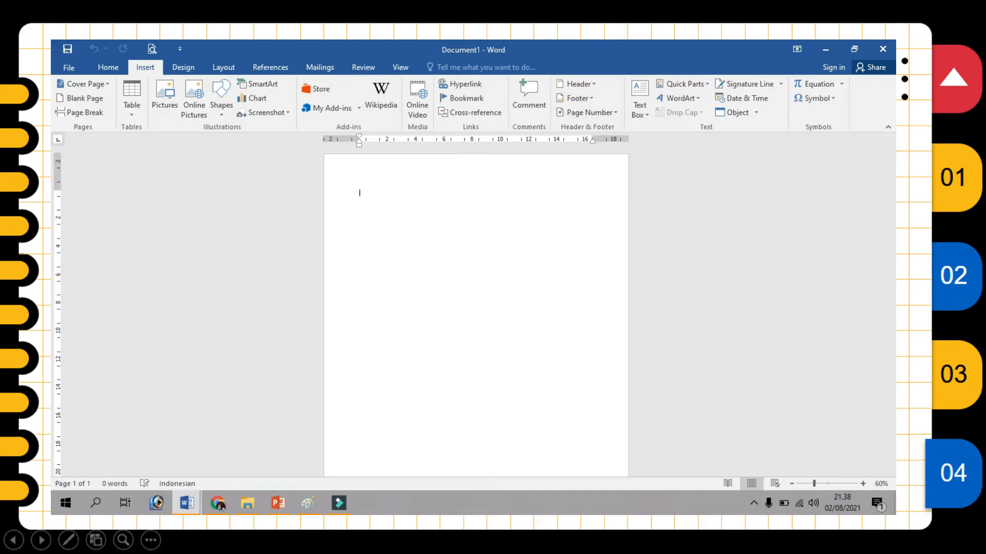
type("Data")
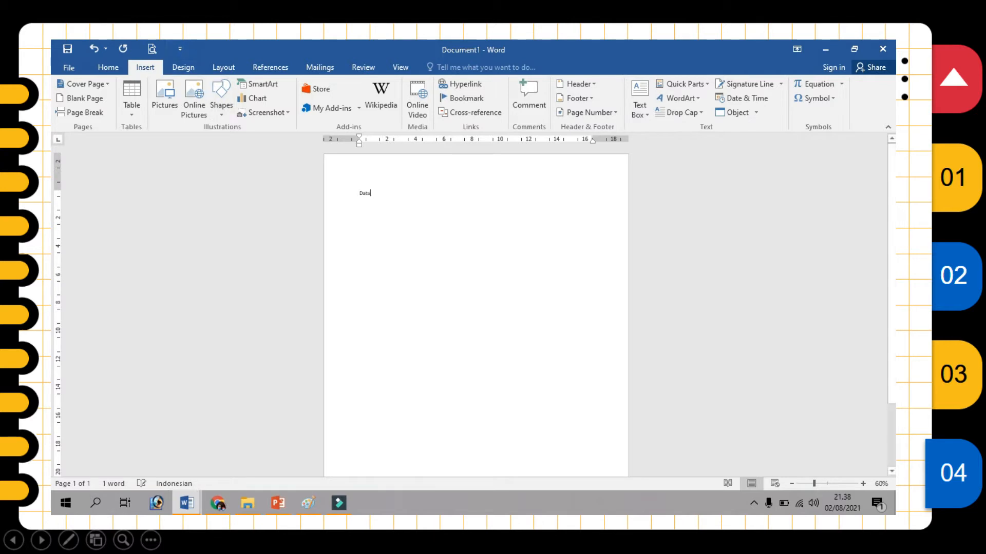
key("ctrl+a")
key("BackSpace")
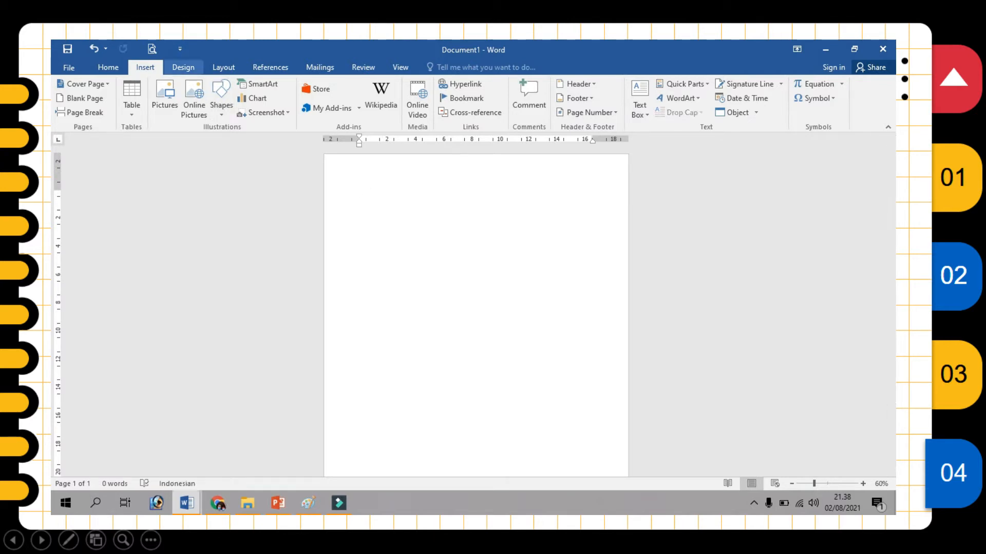
Set the empty first paragraph to Times New Roman, 12 pt, with centre alignment.
left_click(108, 68)
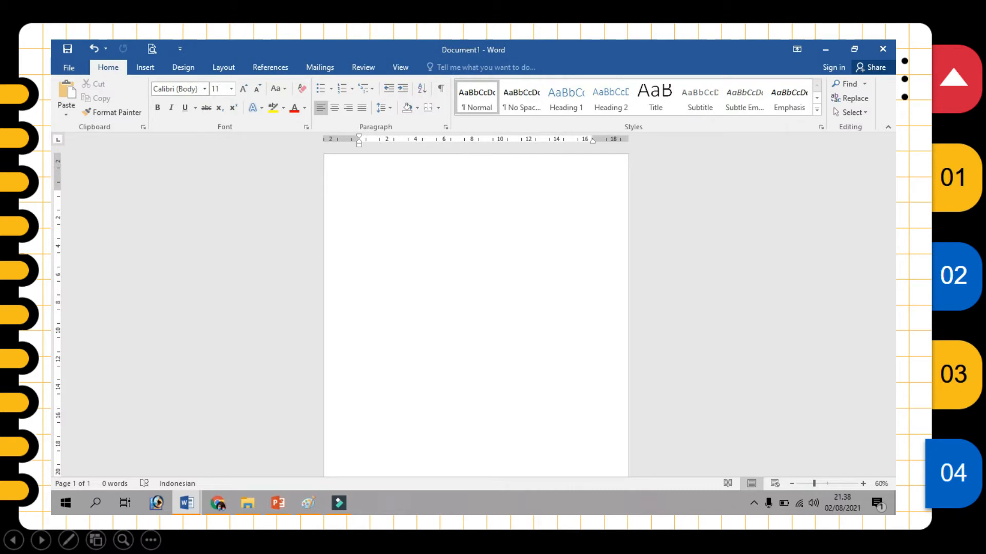
left_click(205, 89)
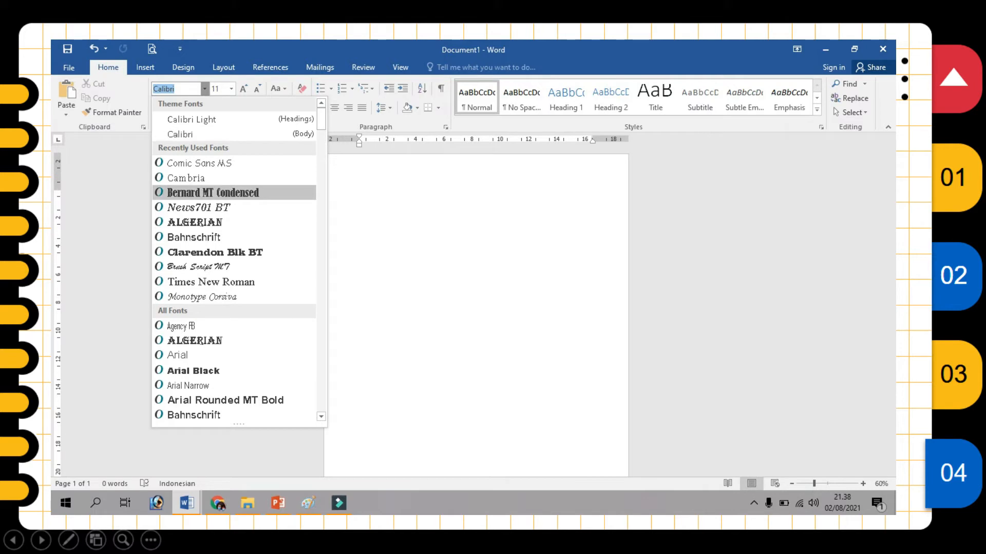
left_click(211, 282)
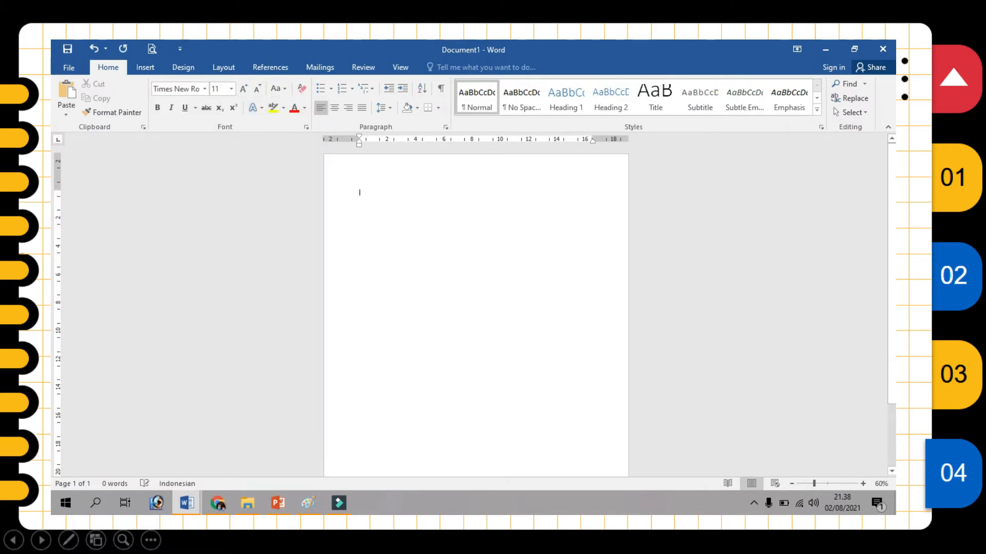
left_click(244, 89)
left_click(334, 107)
Enter the title "Data Hobi dan Cita-cita siswa kelas 4" and start a new line below it.
type("Data")
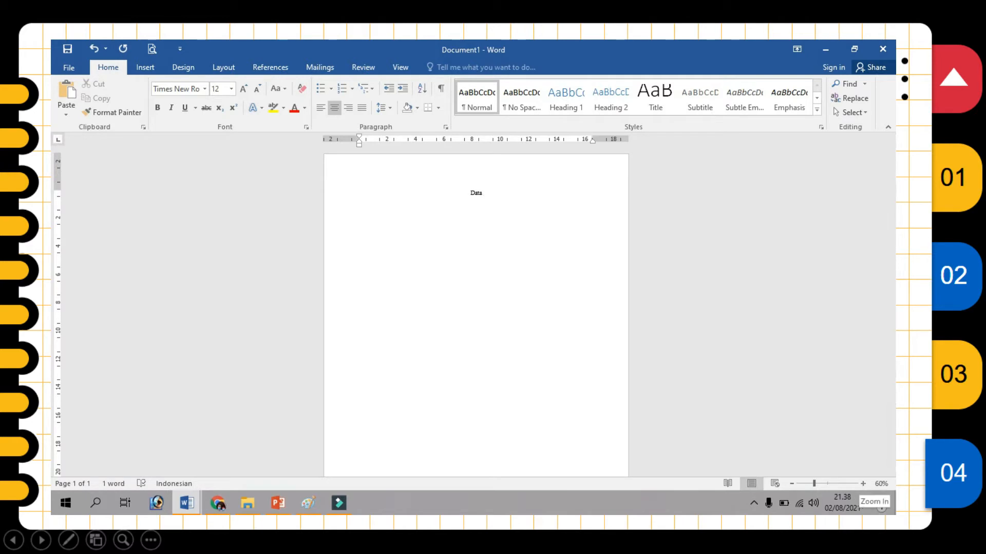
scroll(475, 308, "up", 3)
scroll(476, 308, "up", 1)
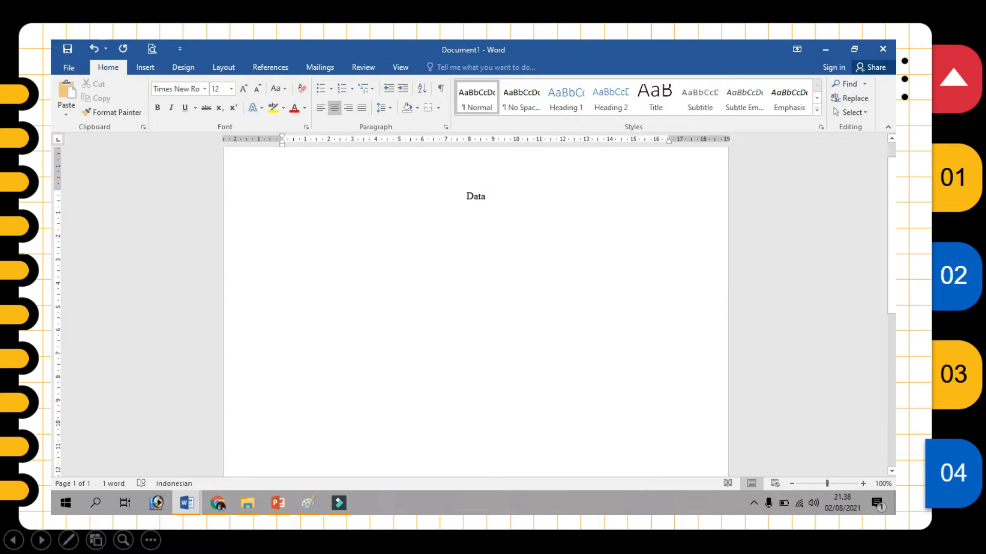
type("Hob")
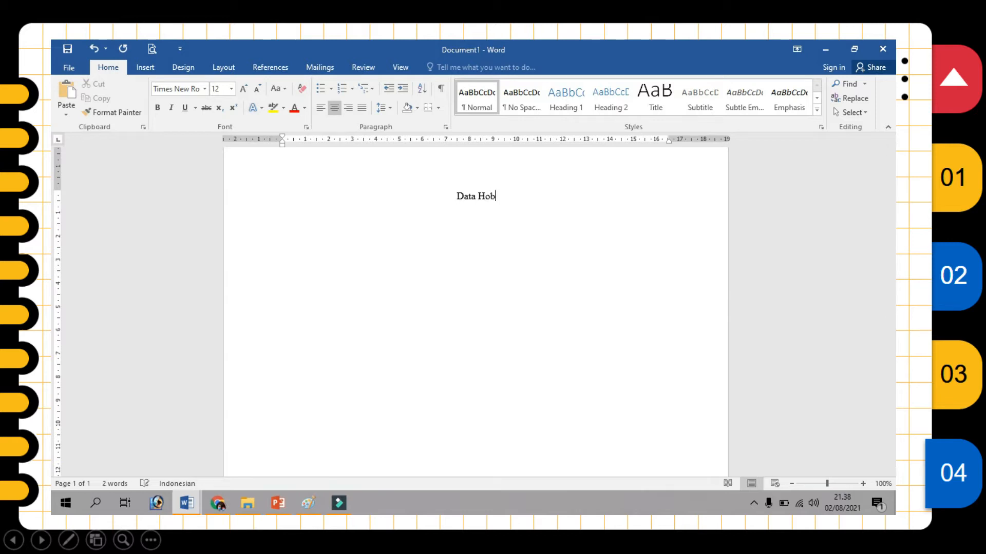
type("i dan Cita-")
type("cita ")
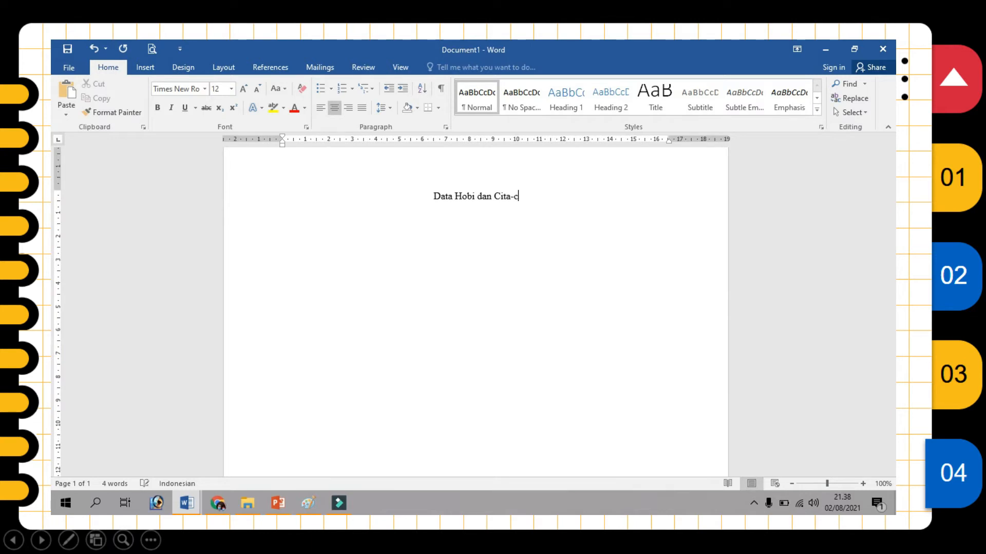
type("siswa kelas ")
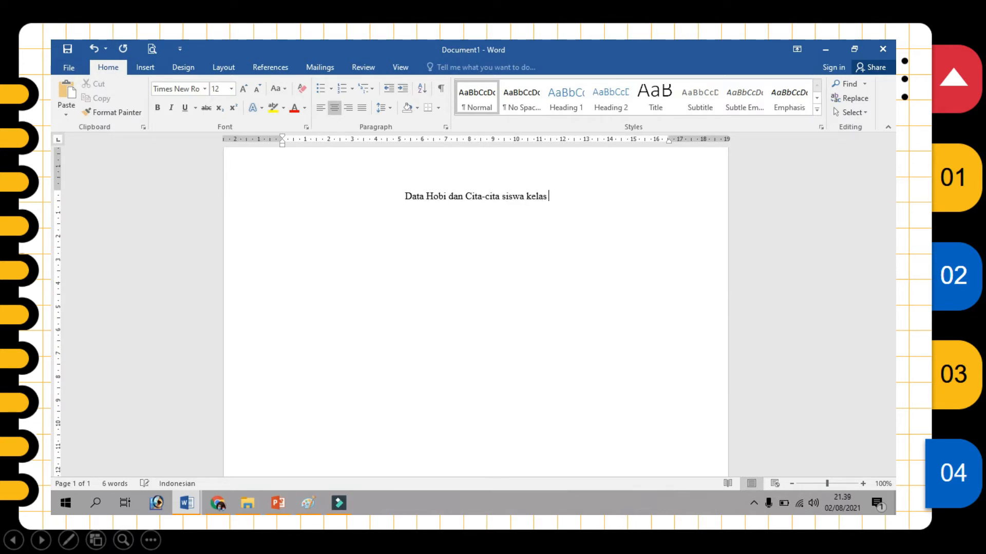
type("4")
key("Return")
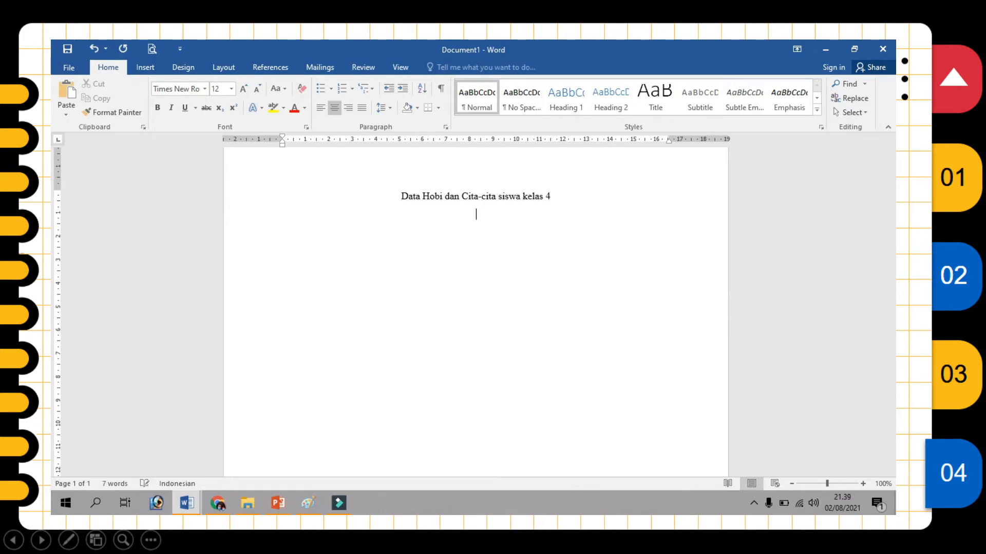
Left-align the line below the title and insert a table with 4 columns and 4 rows there.
key("ctrl+l")
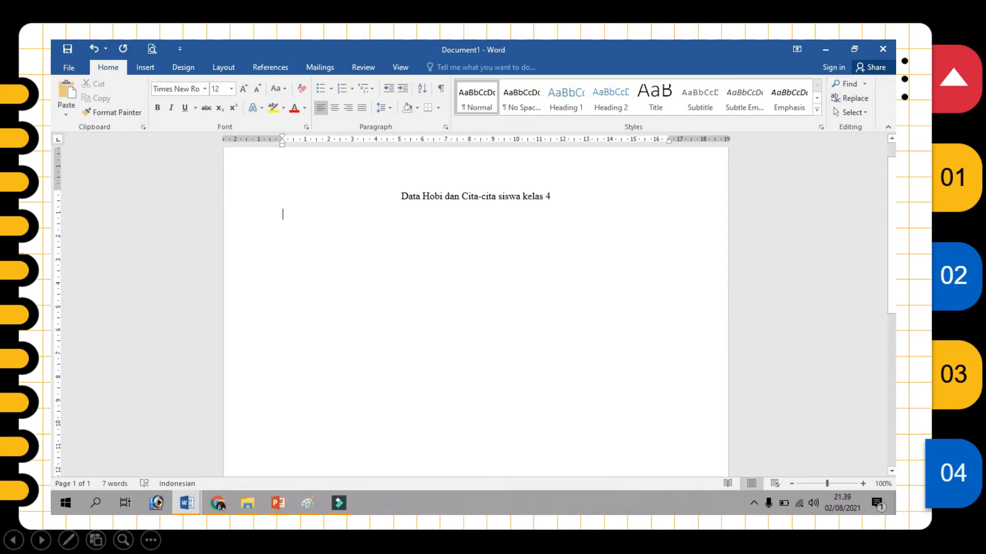
left_click(145, 67)
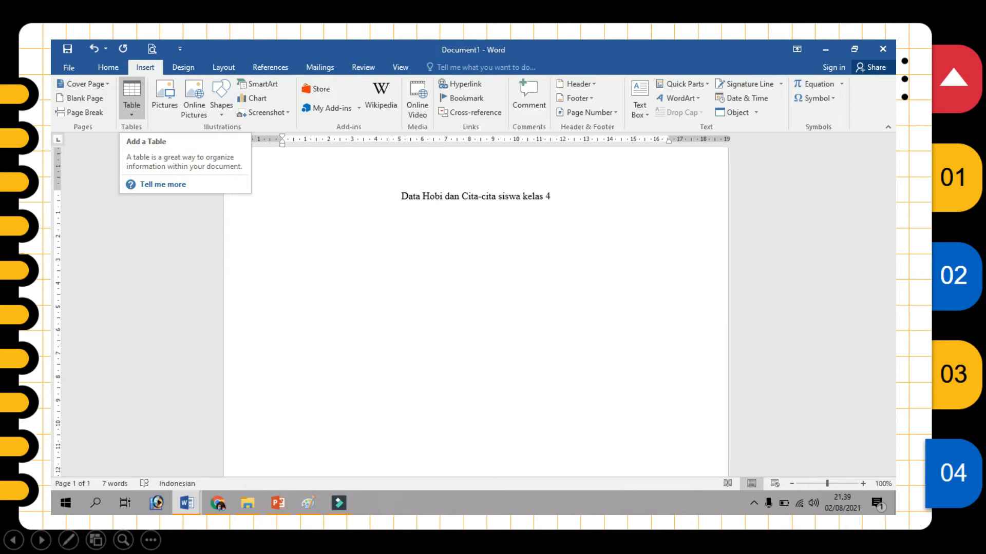
left_click(132, 98)
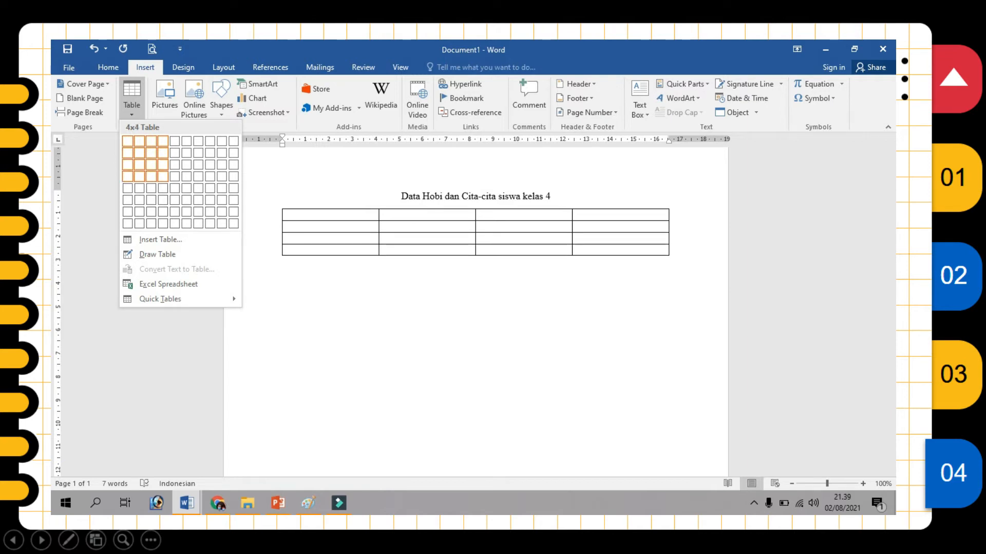
left_click(163, 176)
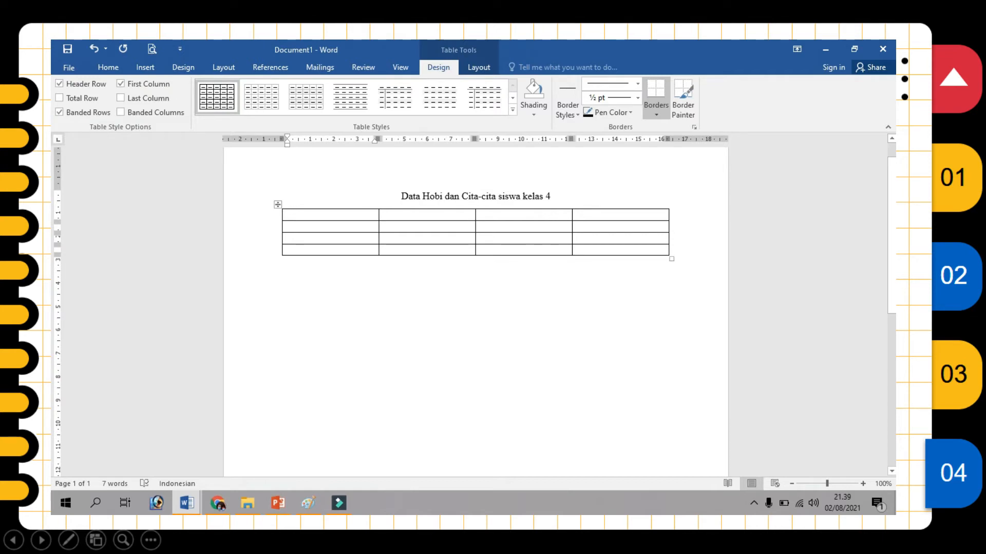
Fill the table's header row with NO, NAMA, HOBI and CITA-CITA.
type("NO")
key("Tab")
type("NAMA")
key("Tab")
type("HOBI")
key("Tab")
type("CITA-CITA")
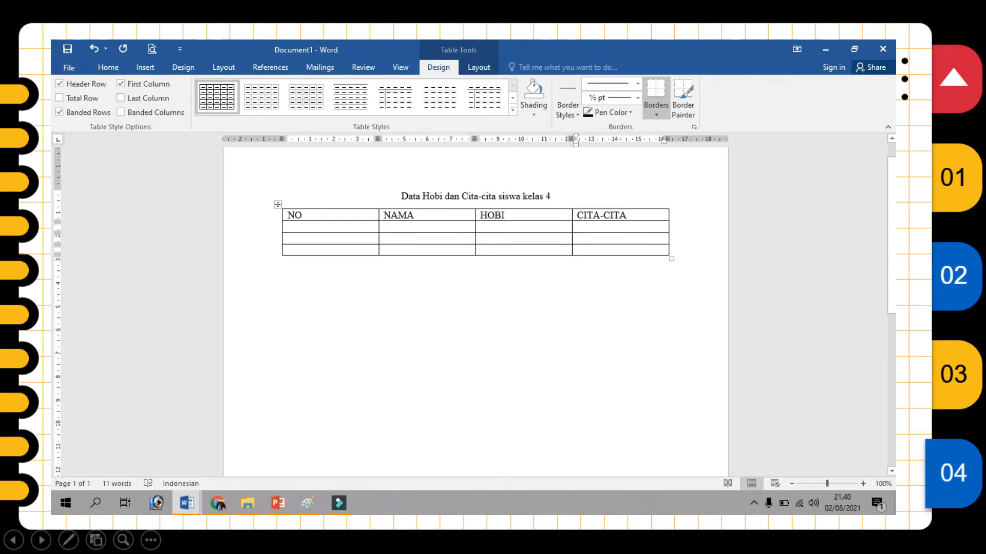
Centre the header row's text horizontally and vertically in its cells and make it bold.
left_click_drag(626, 215, 514, 215)
left_click(619, 215)
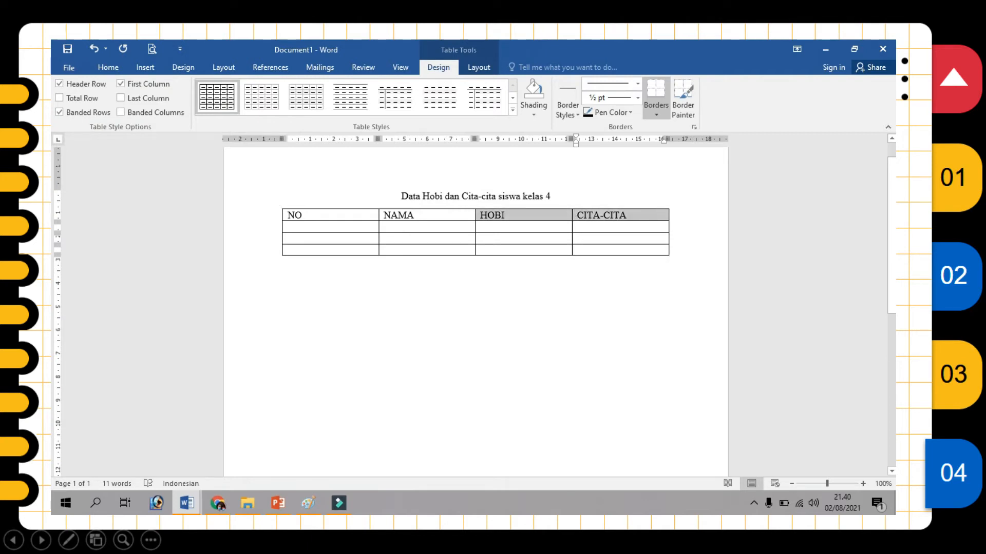
left_click_drag(513, 215, 302, 215)
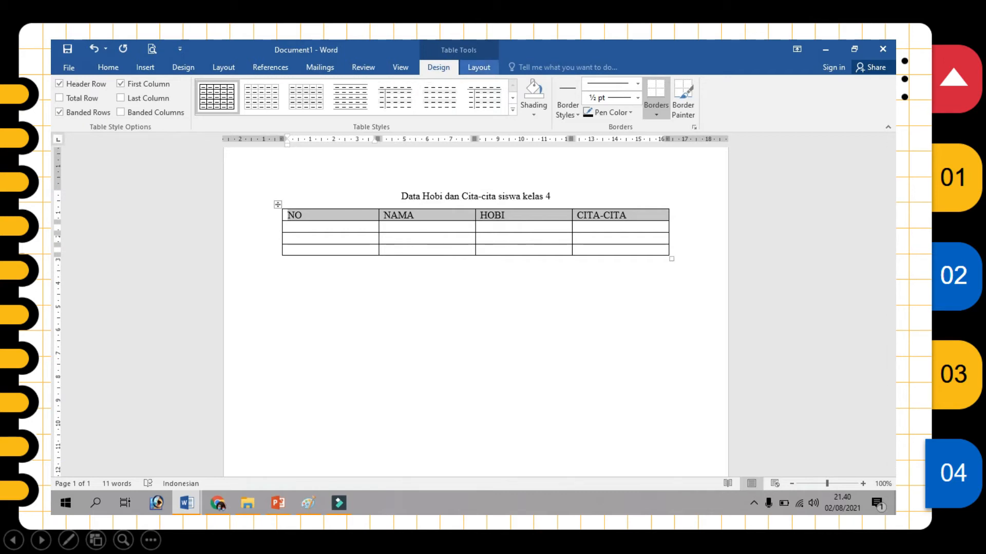
left_click(479, 67)
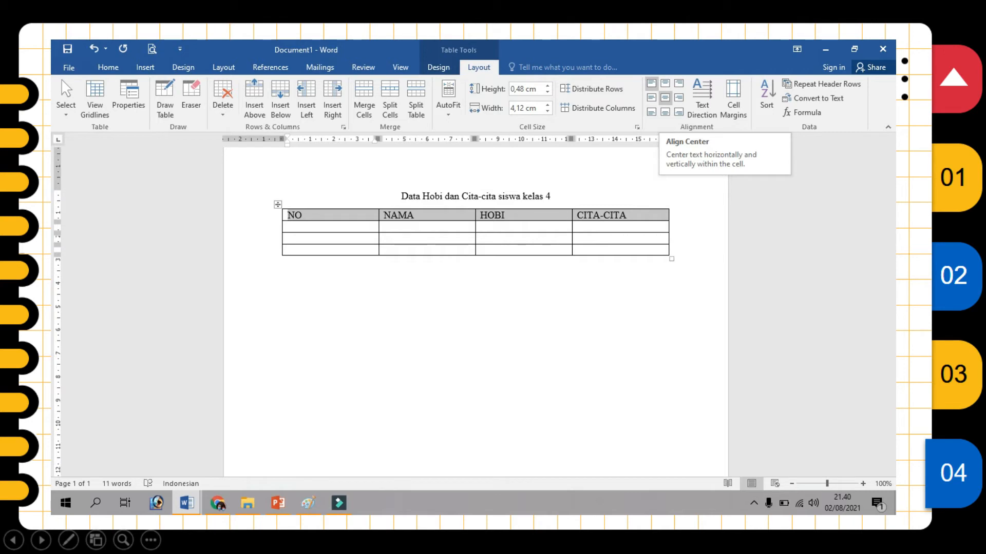
left_click(665, 97)
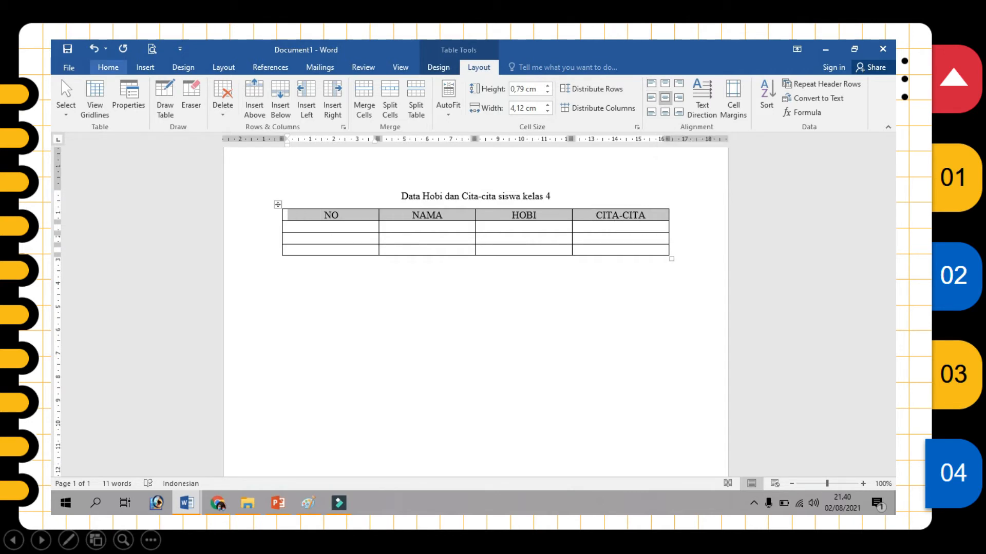
left_click(107, 68)
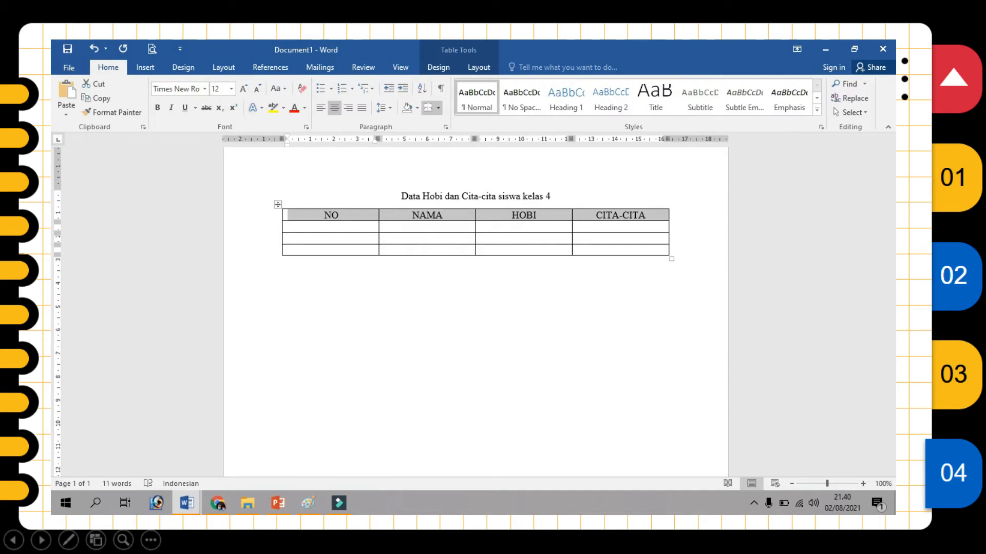
left_click(157, 107)
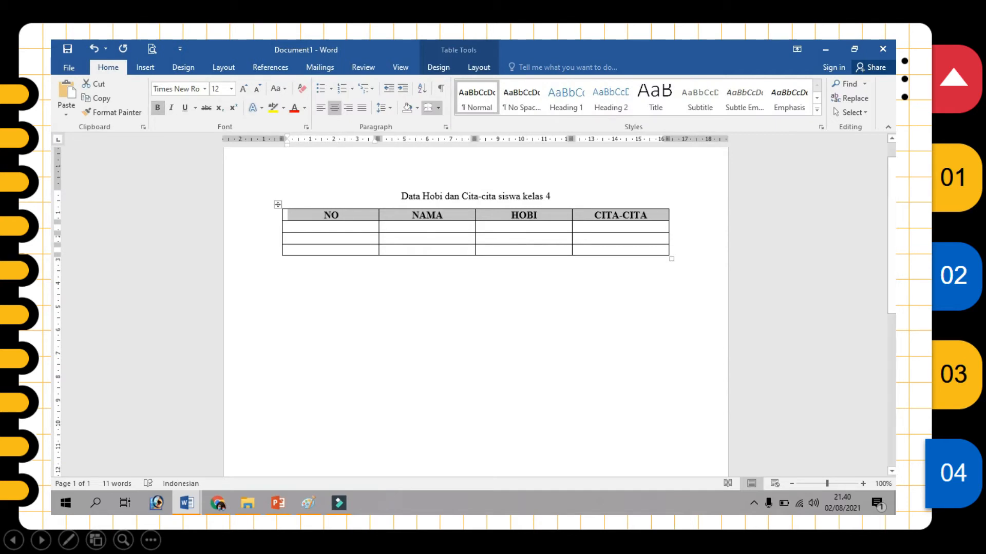
Narrow the NO column to about 1.2 cm, and widen NAMA to about 6.3 cm and HOBI and CITA-CITA to about 5 cm.
left_click(383, 238)
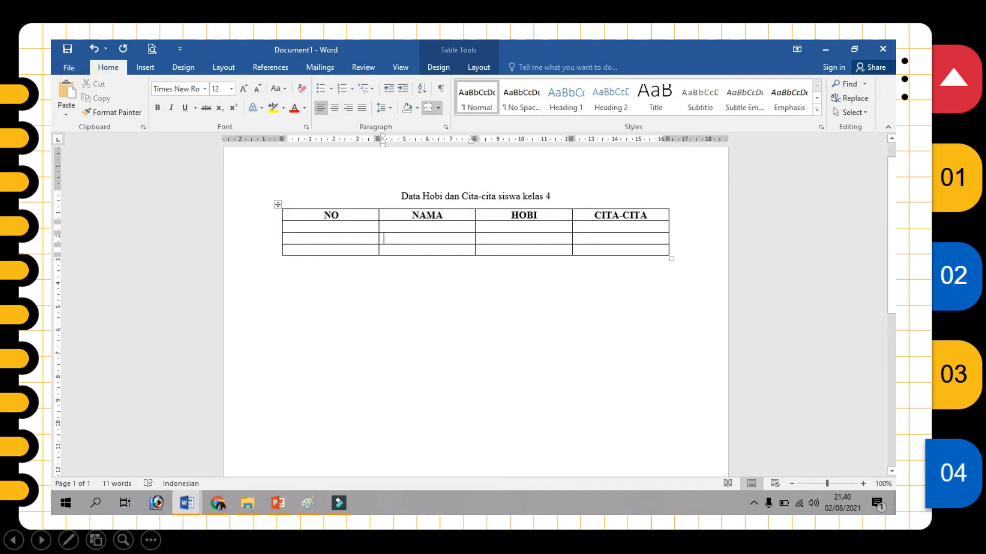
left_click_drag(379, 231, 311, 231)
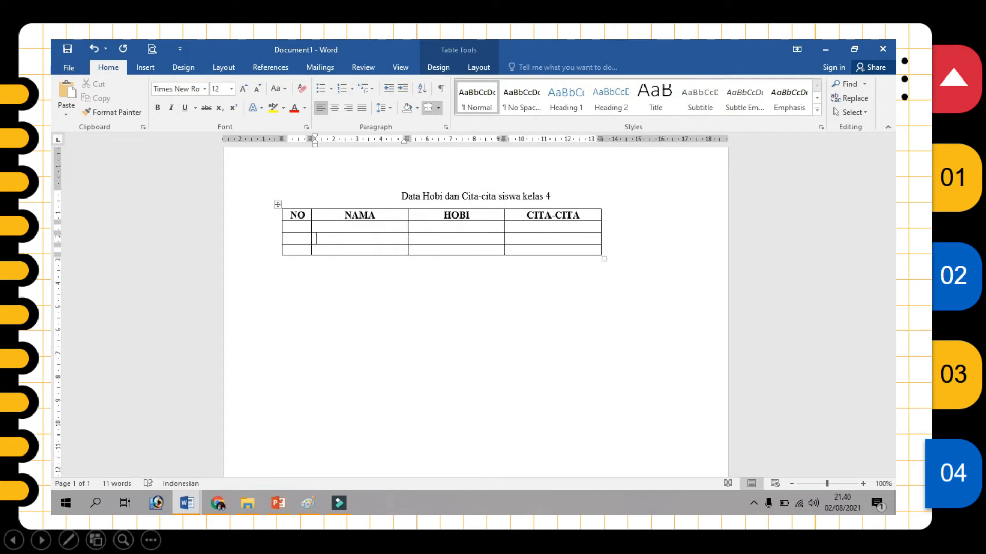
left_click(408, 232)
left_click_drag(407, 232, 458, 232)
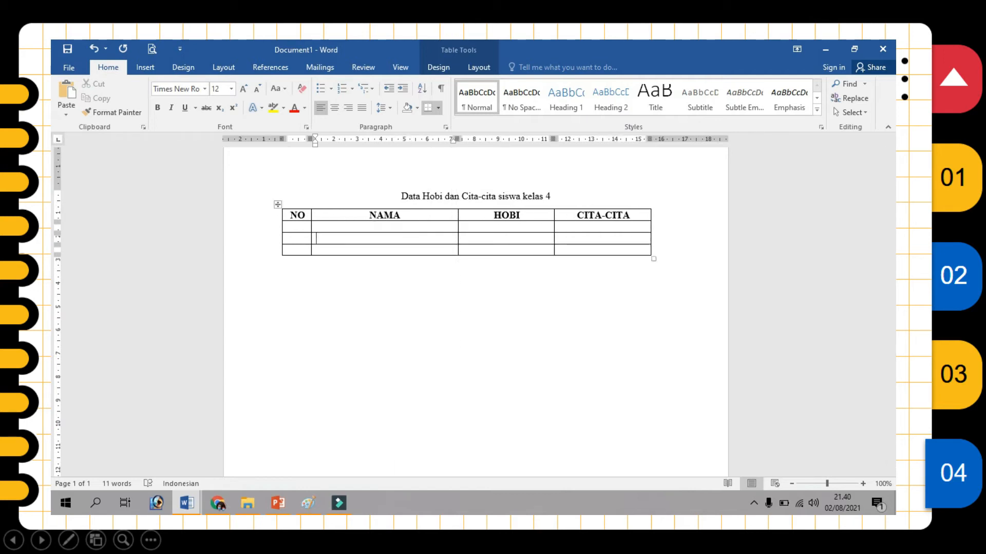
left_click_drag(554, 236, 575, 237)
left_click_drag(671, 236, 692, 236)
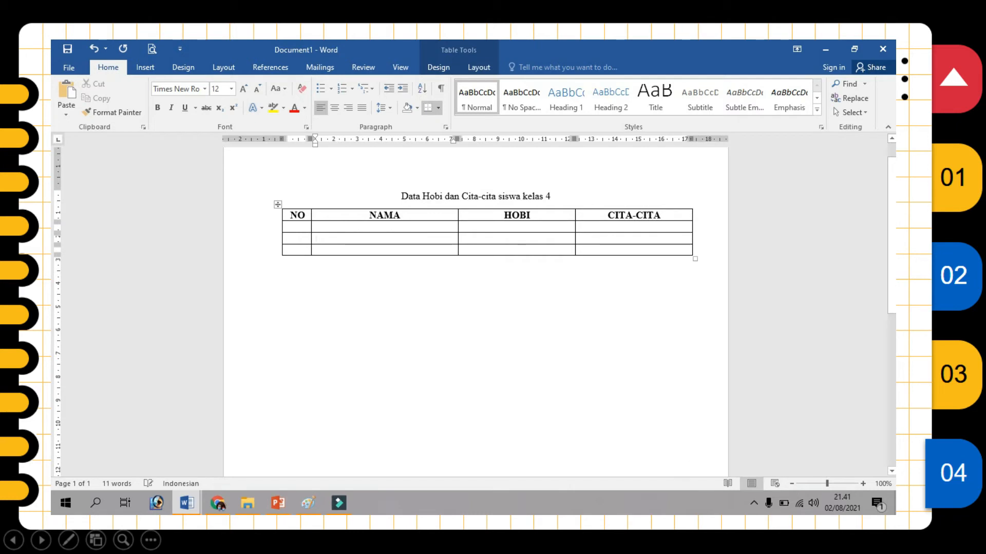
Fill the first data row with number "1.", the first student's name, hobby "Membaca Buku" and ambition "dokter".
left_click(290, 227)
type("1.")
key("Tab")
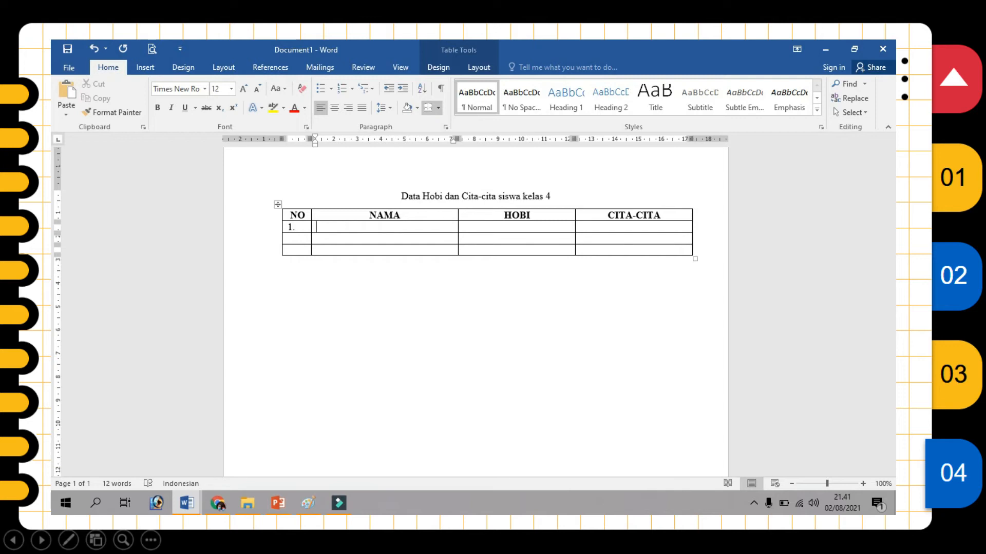
type("Arkan")
key("Tab")
type("Membaca ")
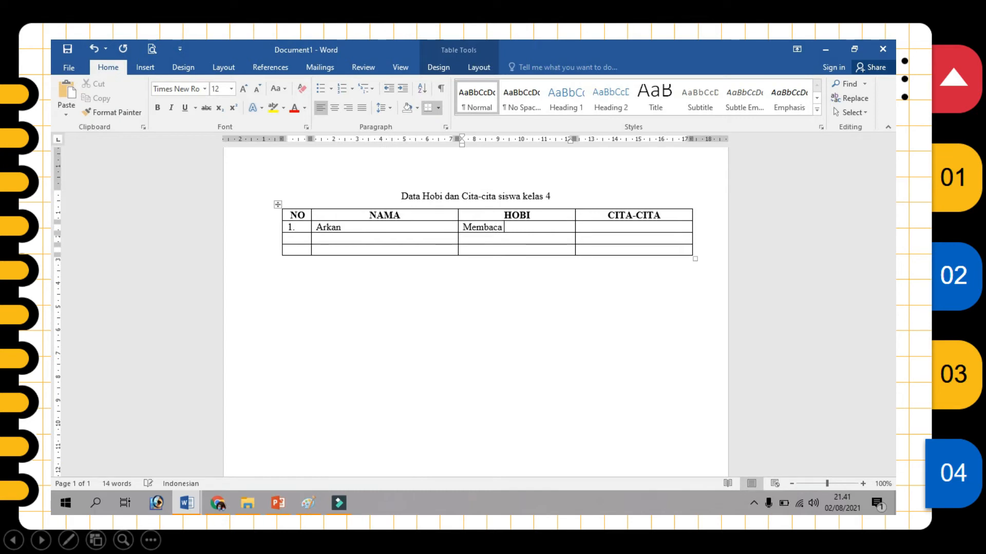
type("Buku")
key("Tab")
type("dokter")
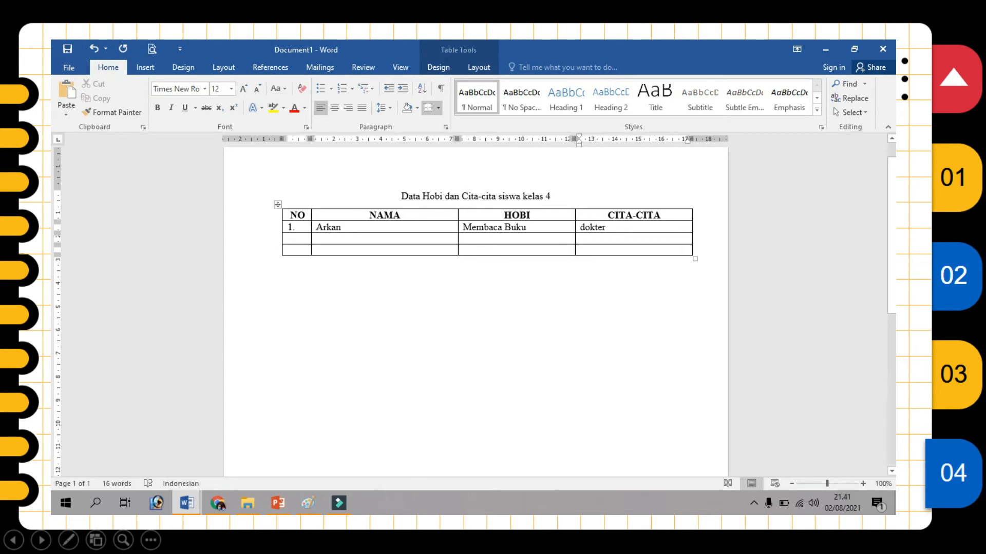
Fill the second data row with number "2.", the second student's name, hobby "Memasak" and ambition "Koki".
key("Tab")
type("2.")
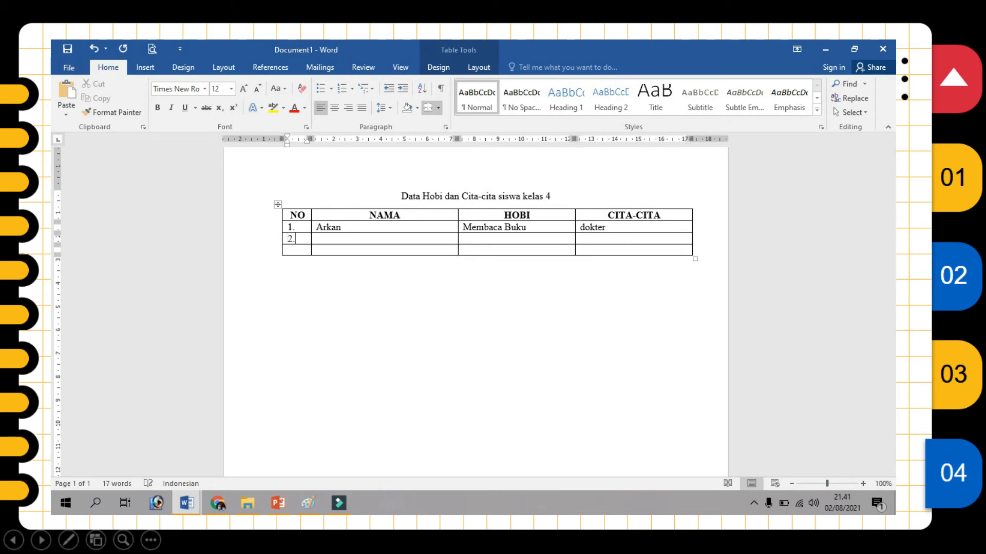
key("Tab")
type("Velyn")
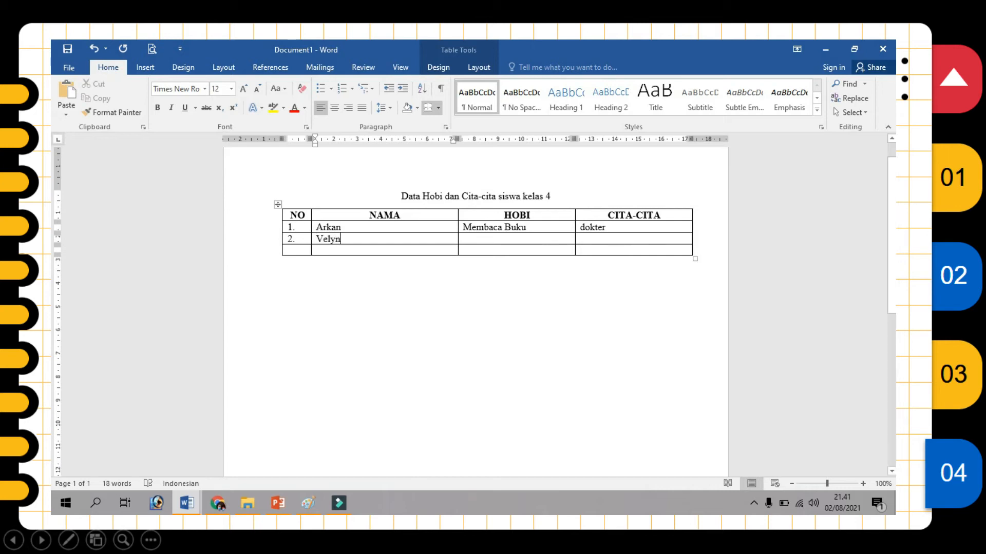
left_click(463, 238)
type("memasak")
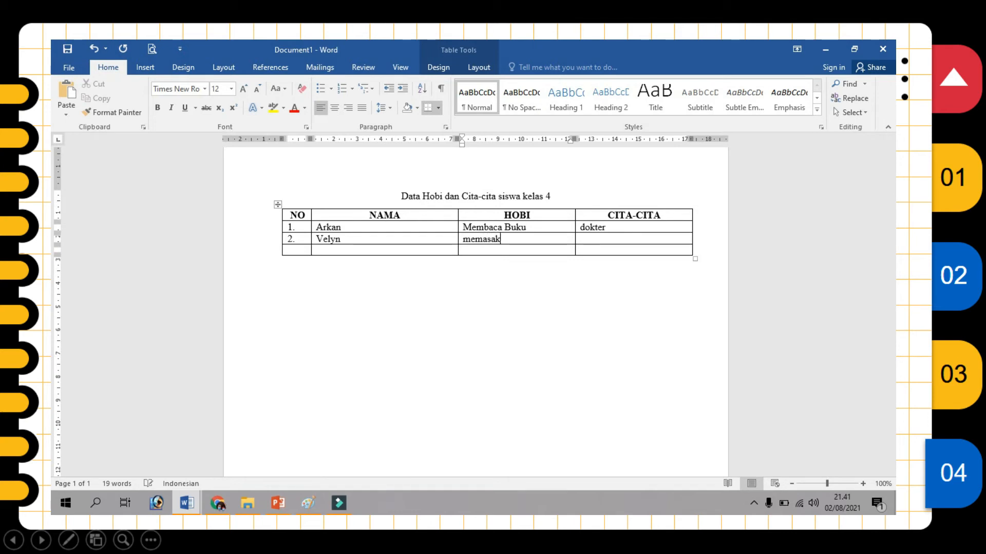
left_click(580, 240)
key("Left")
key("Right")
type("Koki")
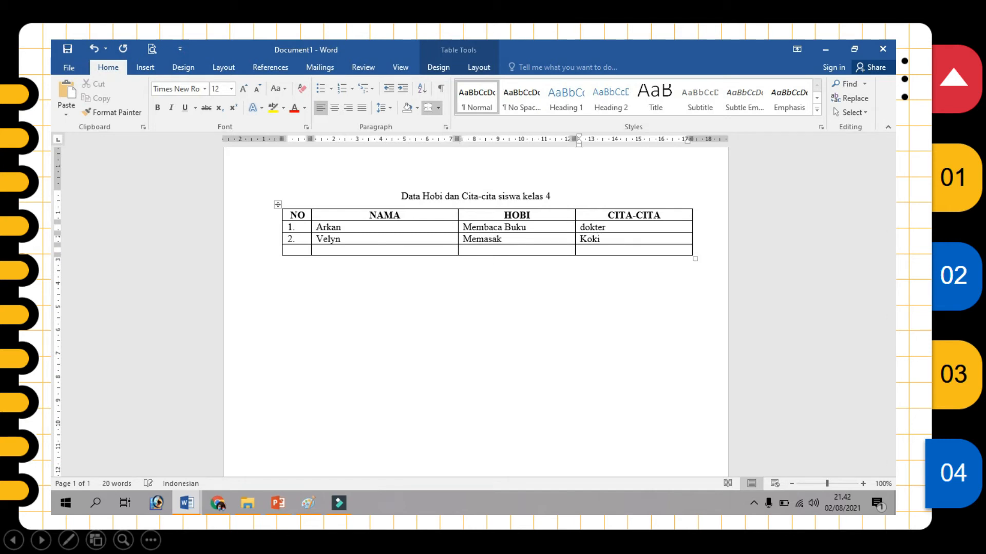
Fill the third data row with number "3.", the third student's name, hobby "Bermain sepak bola" and ambition "Tentara".
key("Tab")
type("3.")
left_click(316, 250)
type("Muhammad")
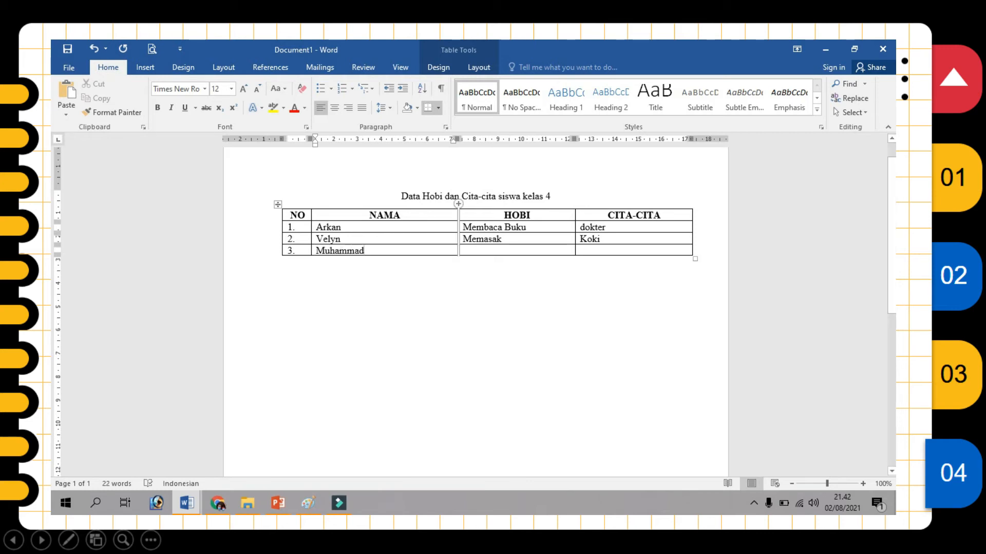
key("Tab")
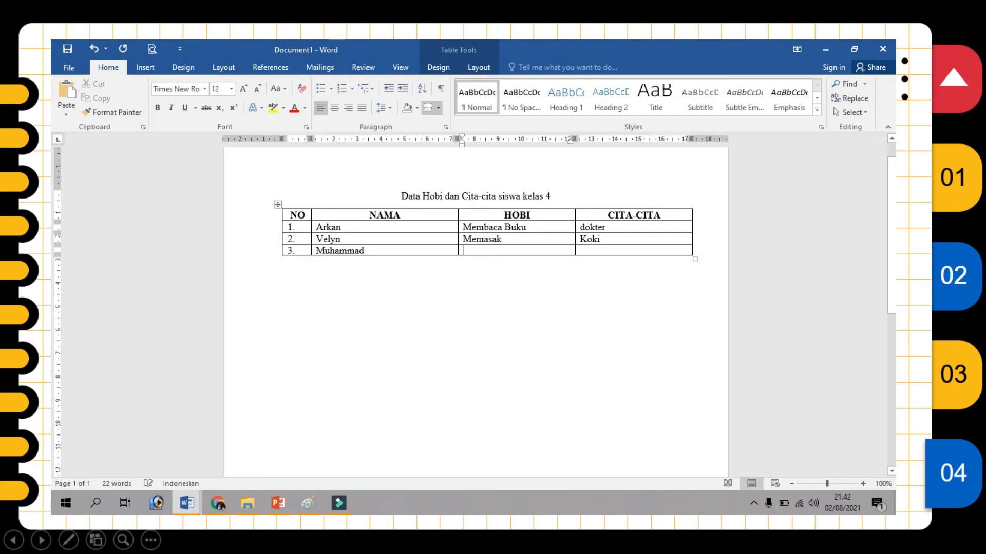
type("Bermain sepak")
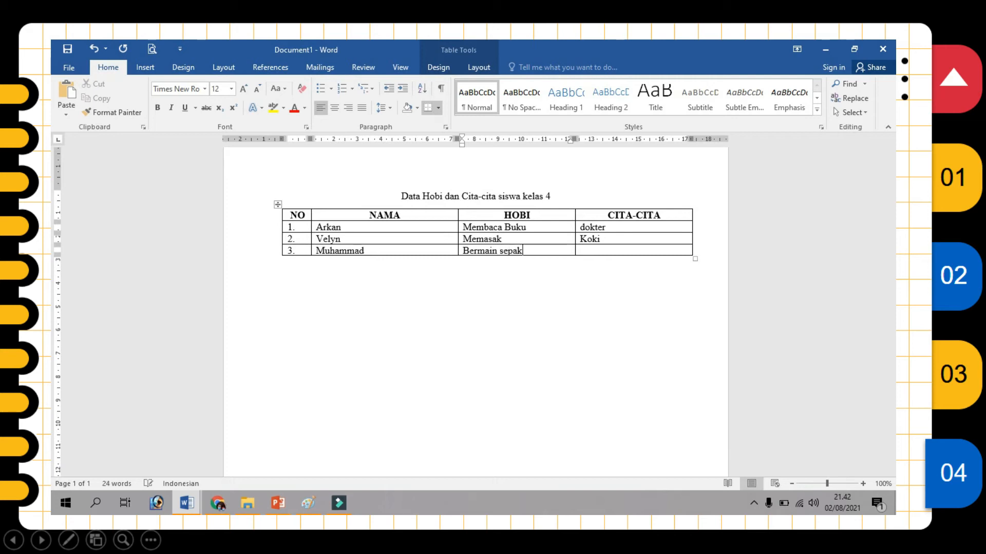
type(" bola")
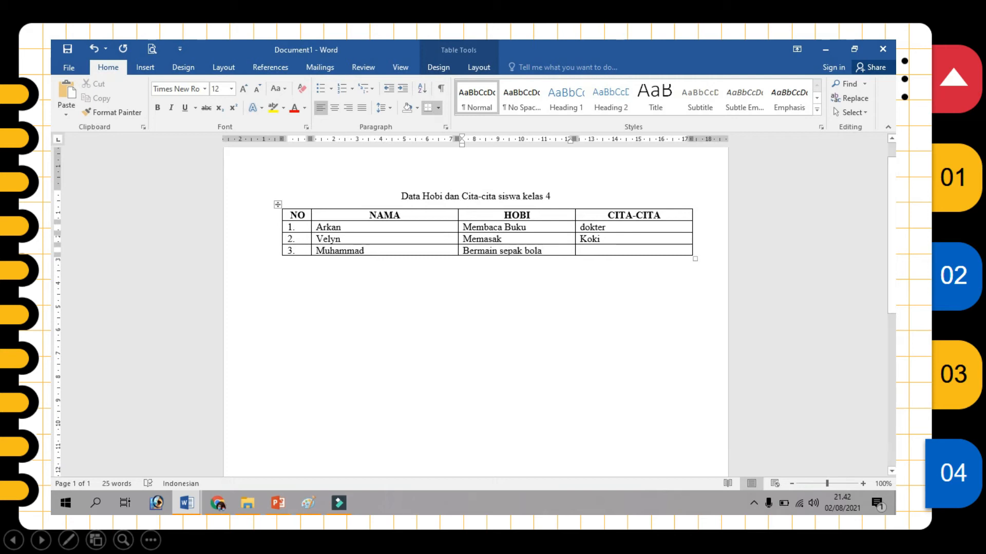
key("Tab")
type("Tentara")
Centre the numbers 1. to 3. horizontally and vertically in the cells of the NO column.
left_click_drag(295, 228, 296, 251)
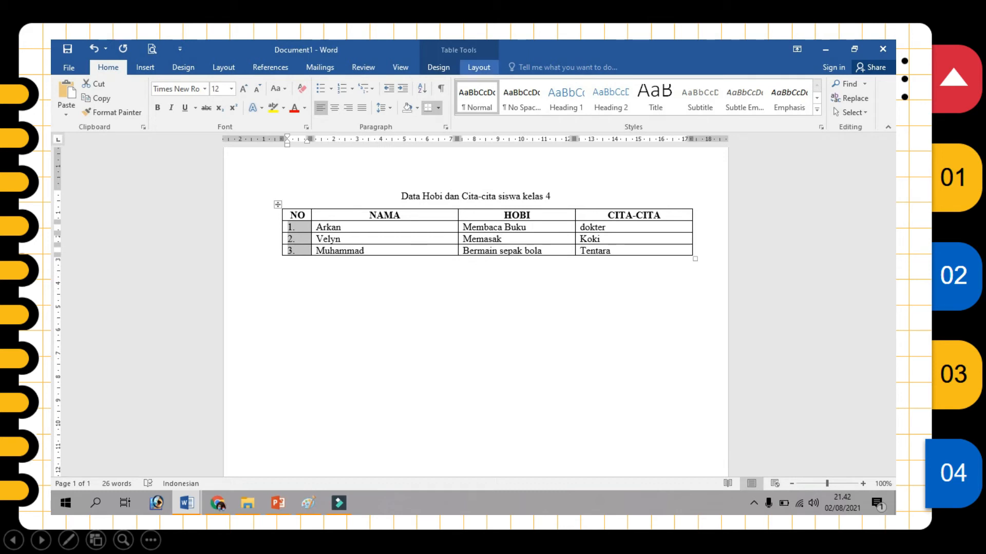
left_click(478, 67)
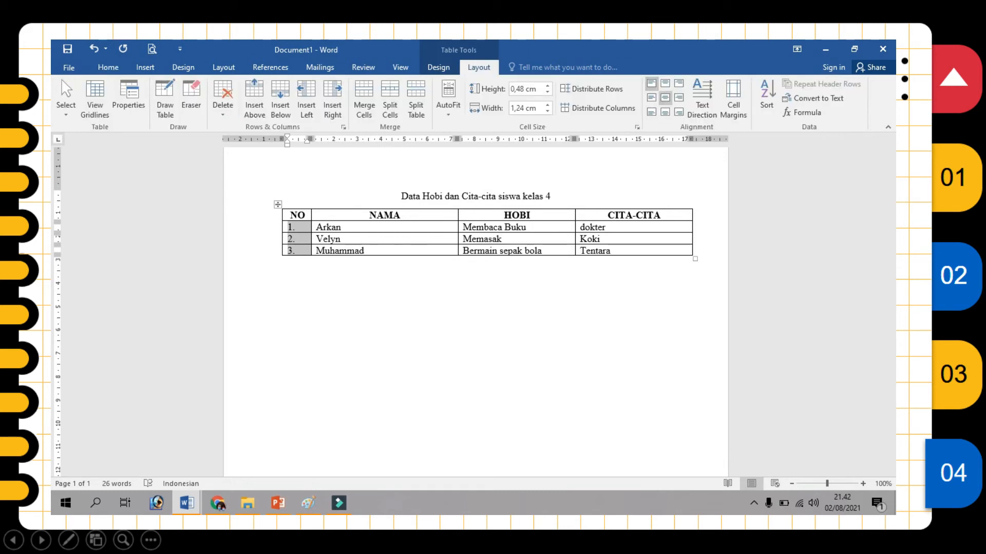
left_click(665, 97)
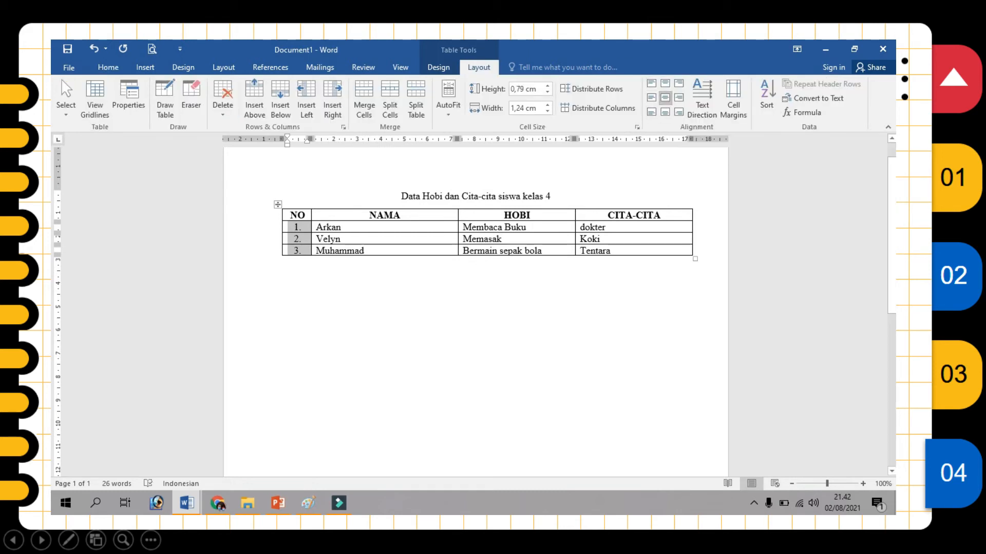
left_click(343, 227)
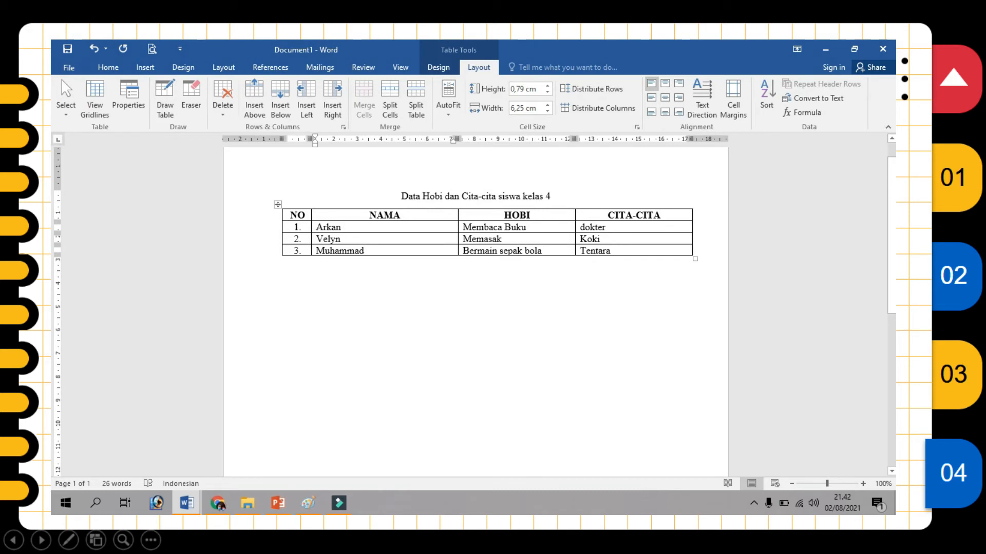
Set the height of all rows in the table to 1 cm.
left_click(290, 215)
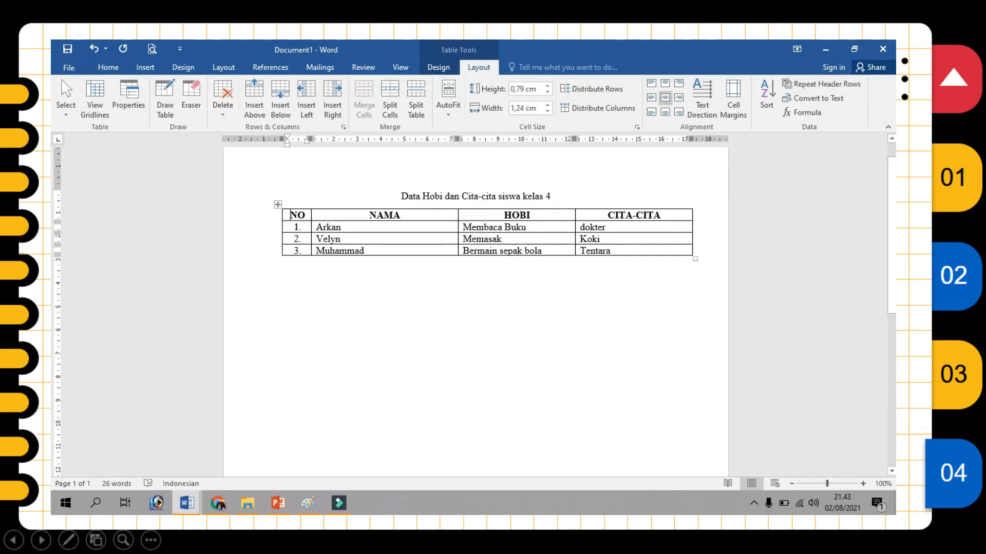
left_click(329, 239)
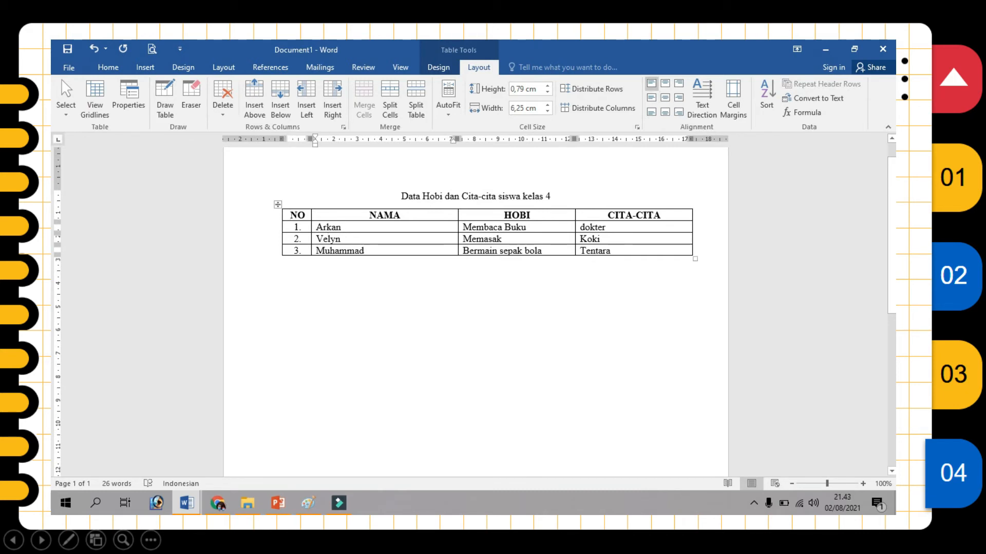
left_click_drag(290, 216, 636, 251)
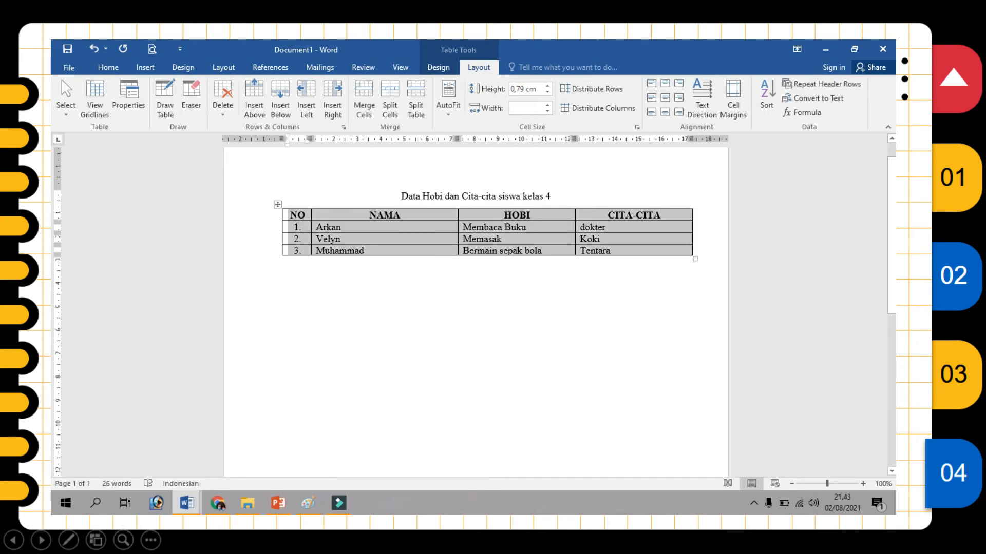
left_click(340, 239)
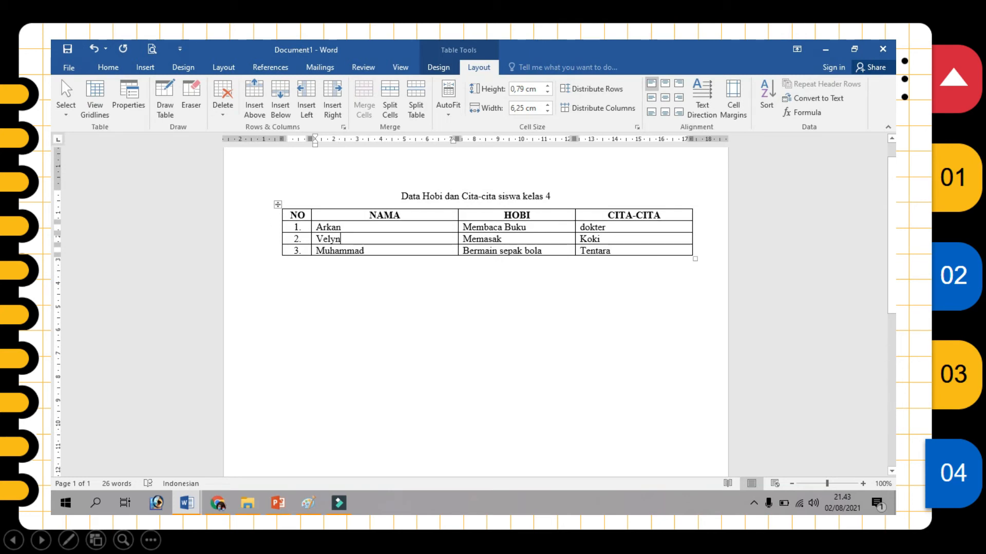
left_click(278, 205)
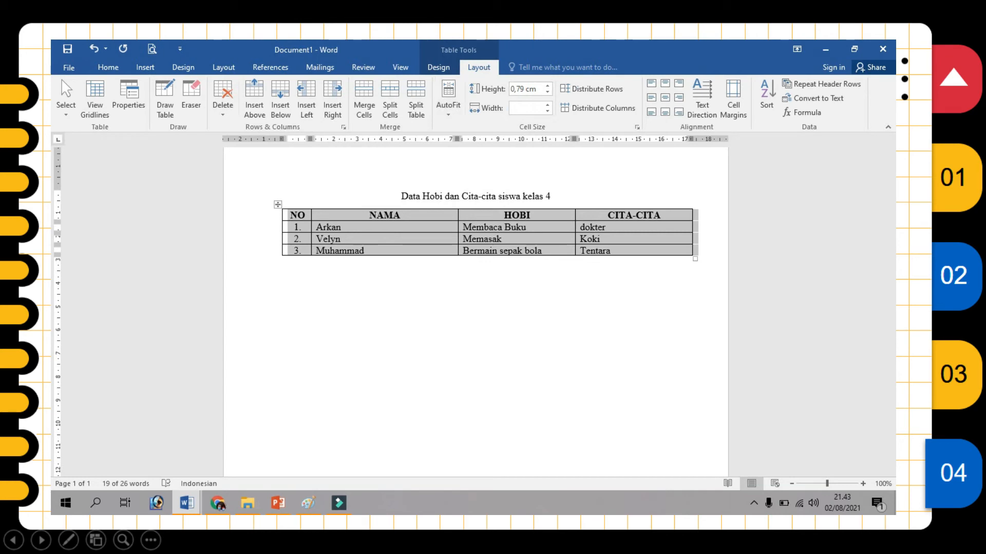
left_click(548, 86)
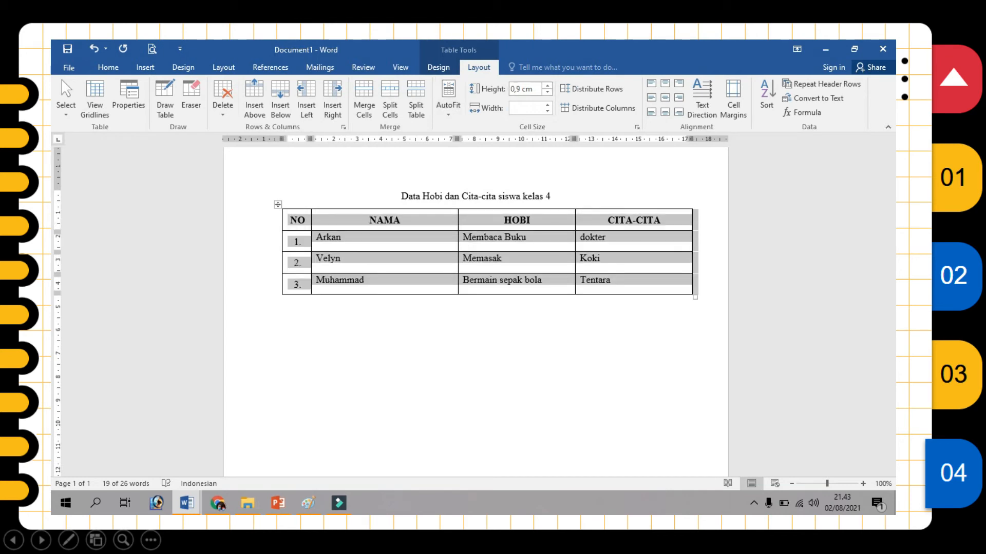
left_click(547, 85)
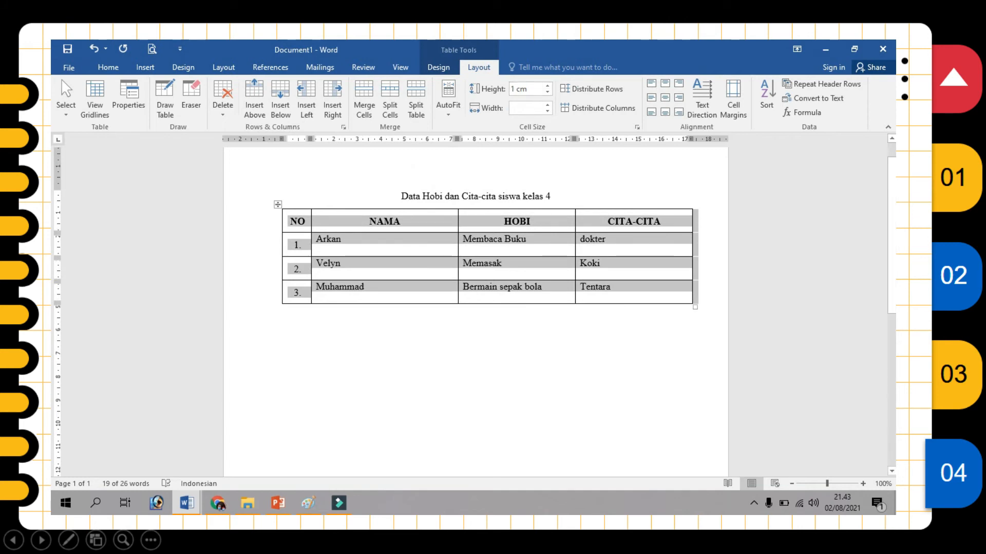
Left-align the student names with vertical centring, and centre the hobby and ambition entries both horizontally and vertically.
left_click_drag(345, 240, 421, 289)
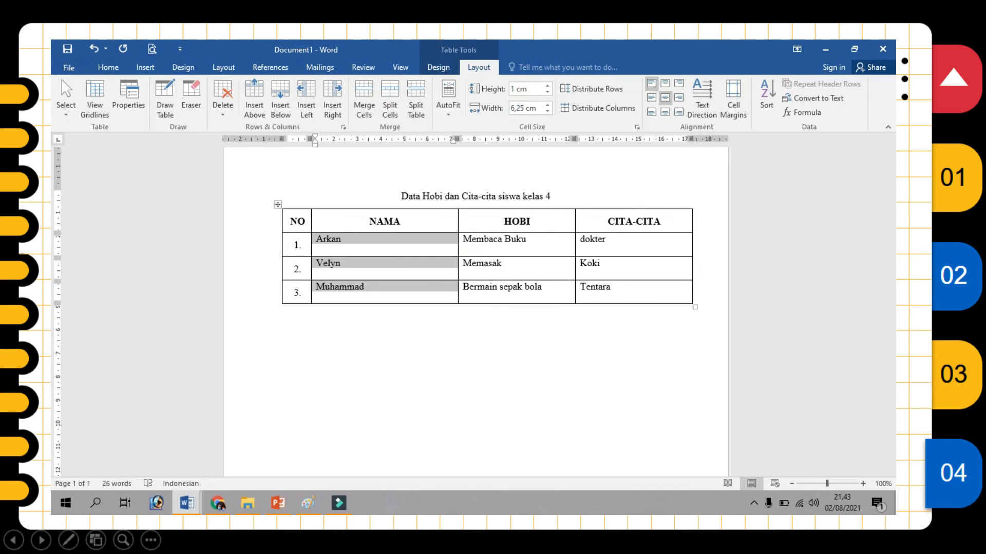
left_click(665, 97)
left_click(651, 97)
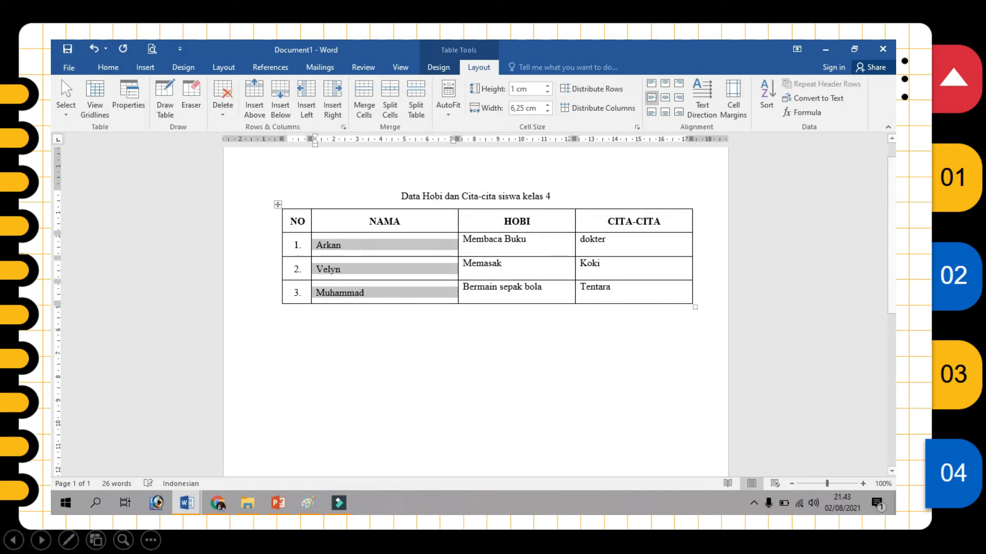
left_click_drag(477, 241, 590, 291)
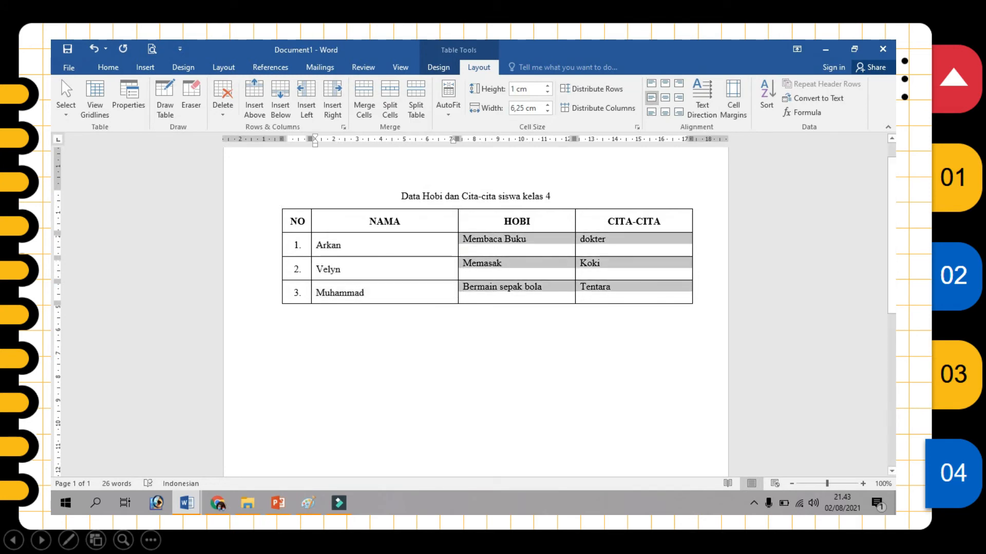
left_click(665, 97)
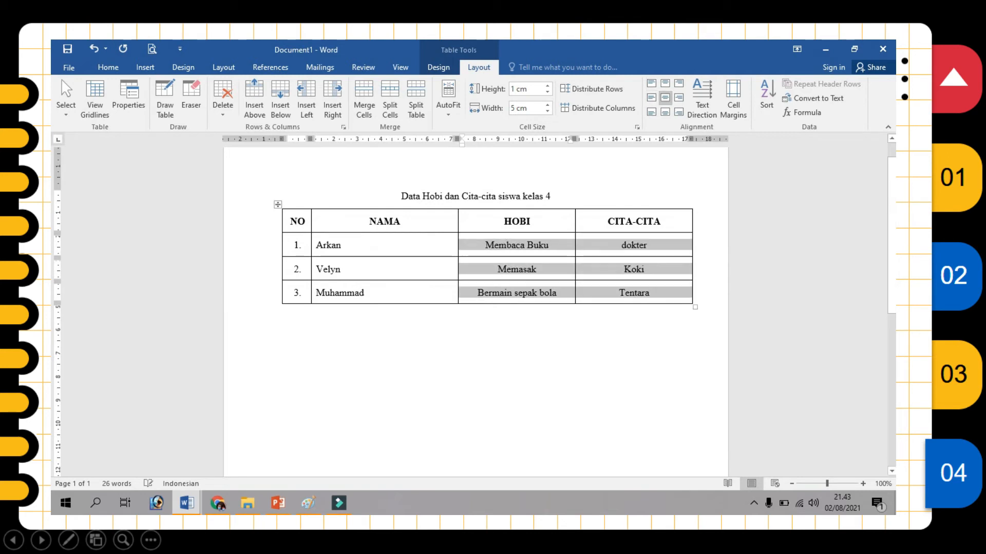
left_click(282, 311)
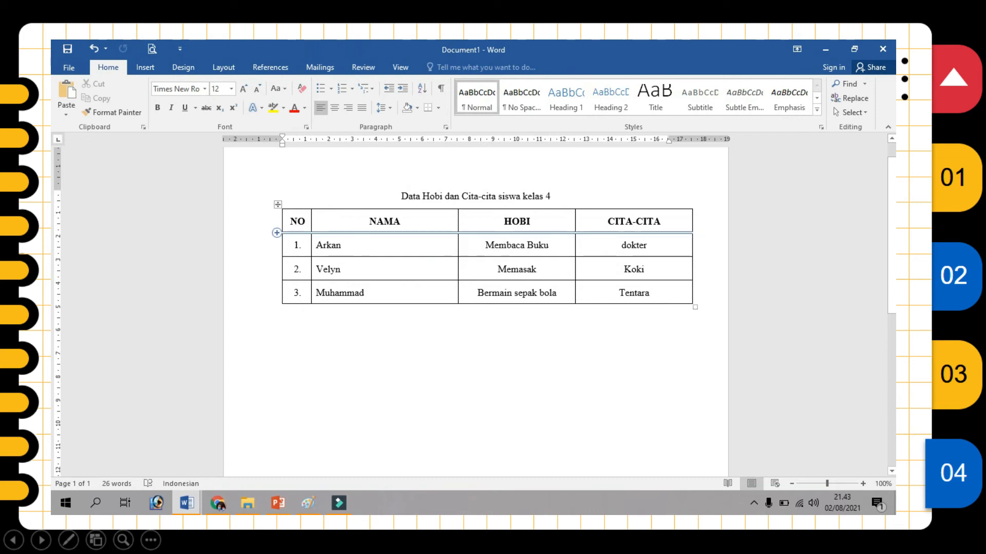
Shade the table's header row with the standard light green colour.
left_click_drag(288, 222, 456, 221)
left_click_drag(534, 223, 644, 226)
left_click(478, 67)
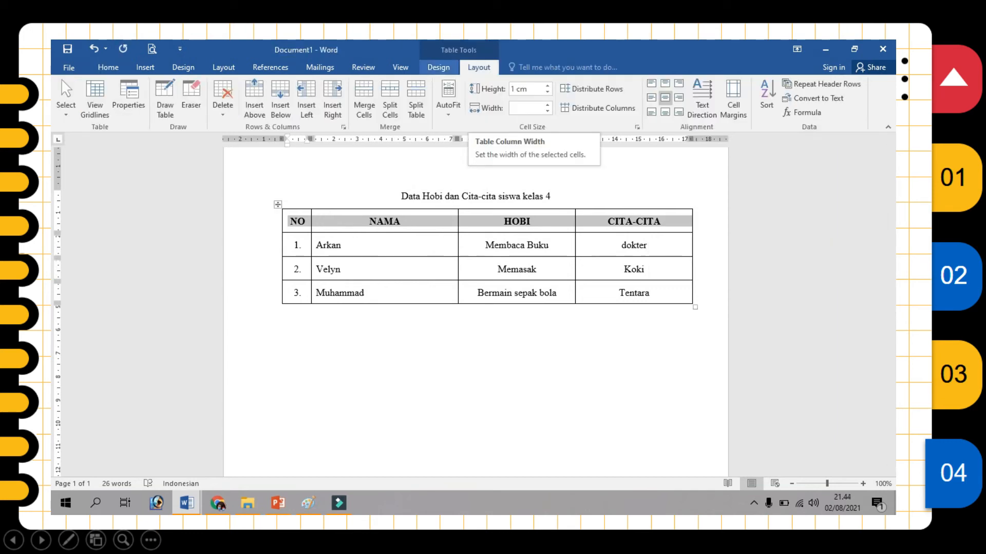
left_click(438, 67)
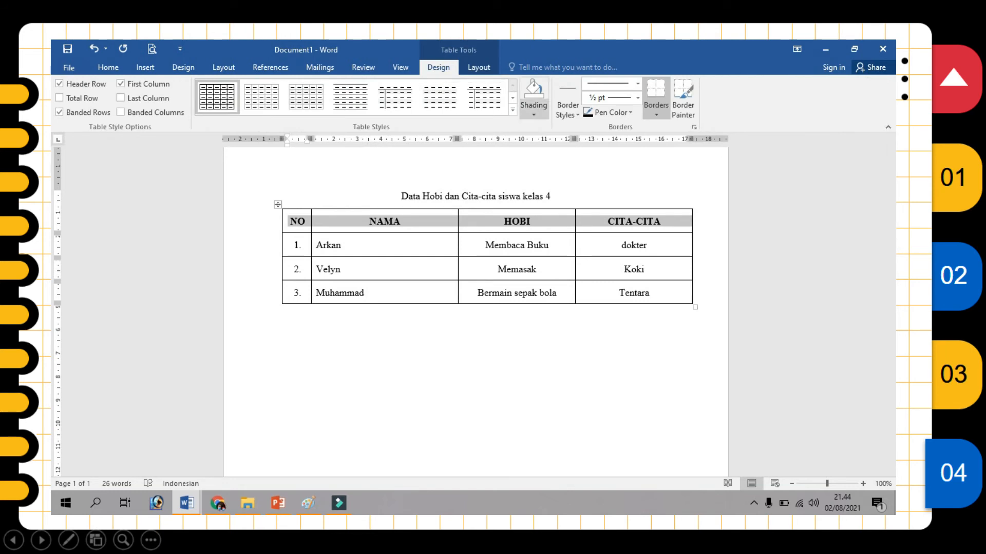
left_click(534, 109)
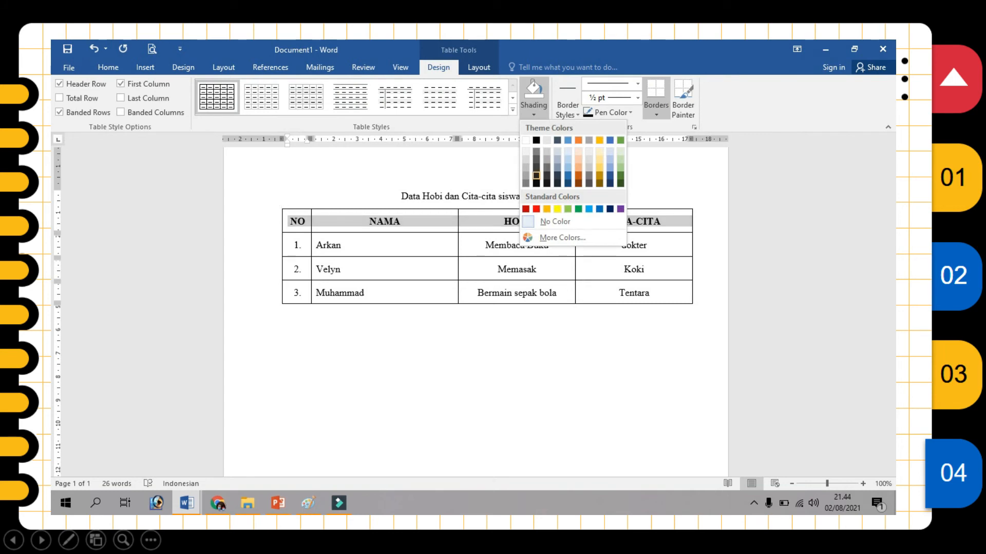
left_click(568, 209)
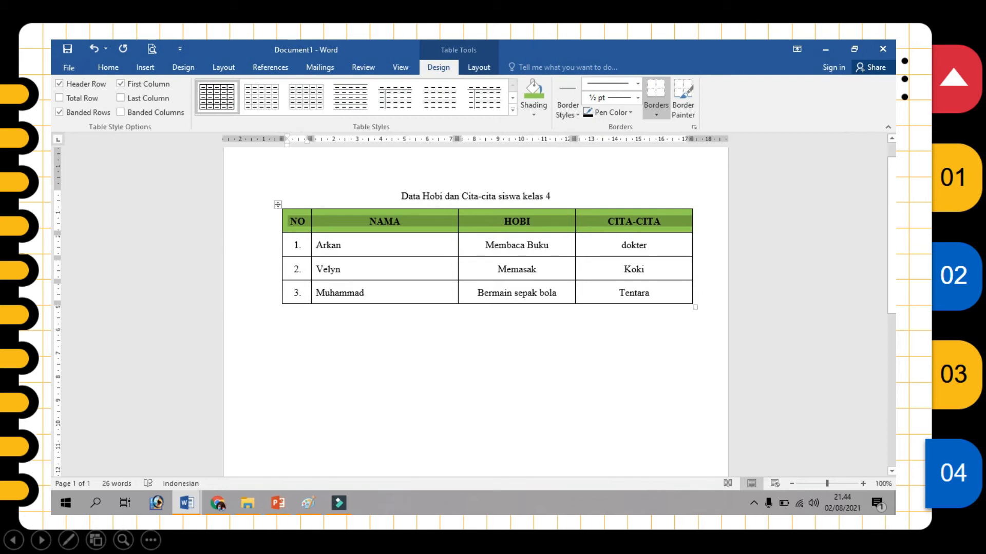
Apply the blue grid table style with a solid dark header row and first column to the whole table.
left_click(341, 246)
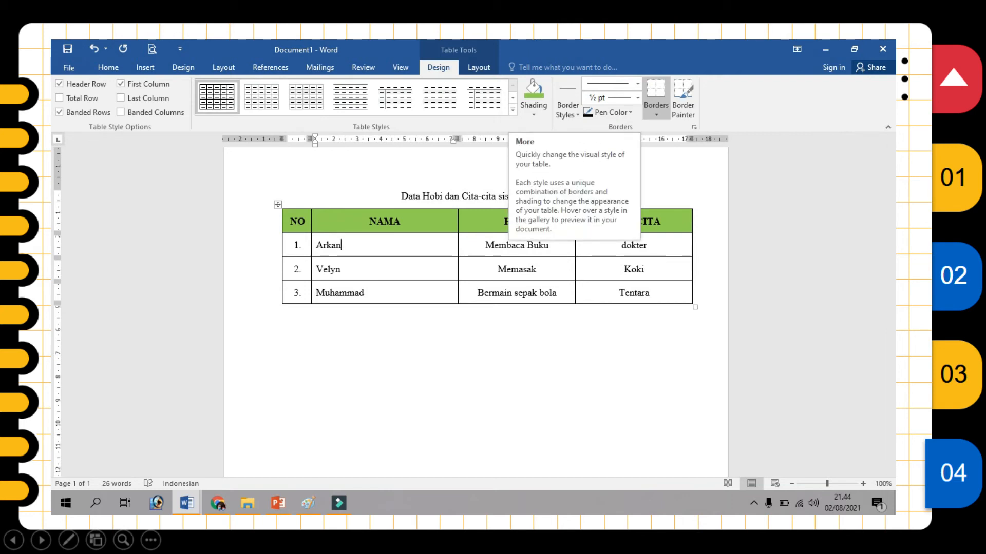
left_click(512, 110)
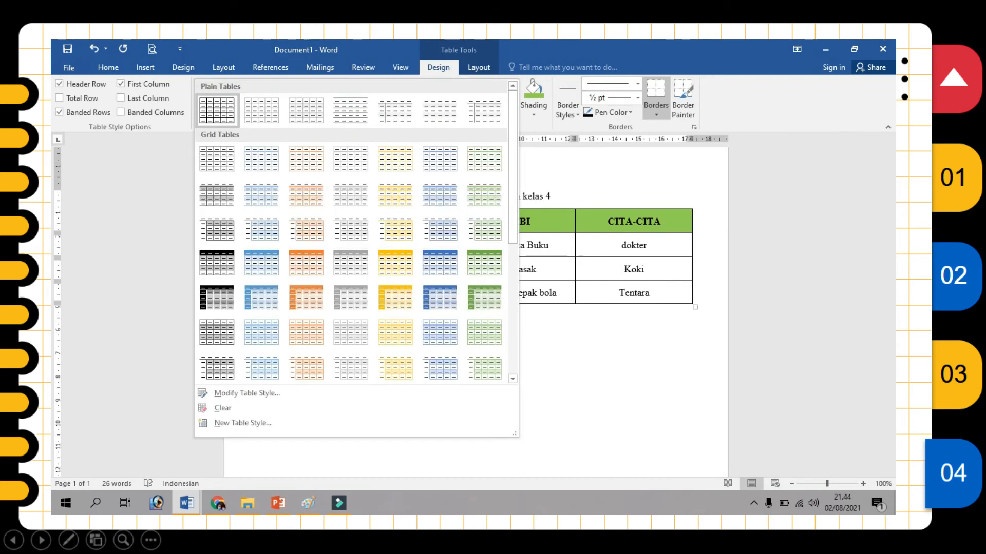
scroll(306, 170, "down", 3)
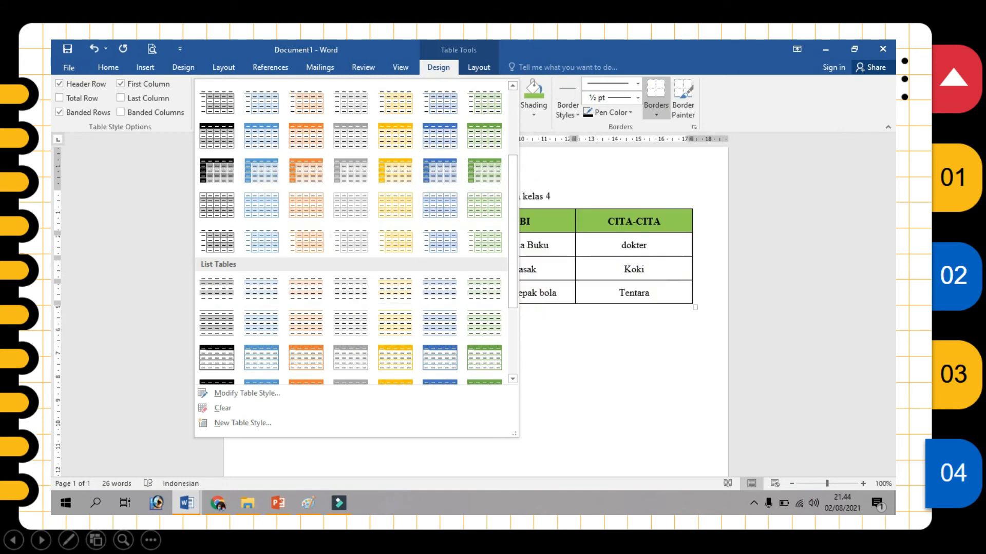
left_click(439, 171)
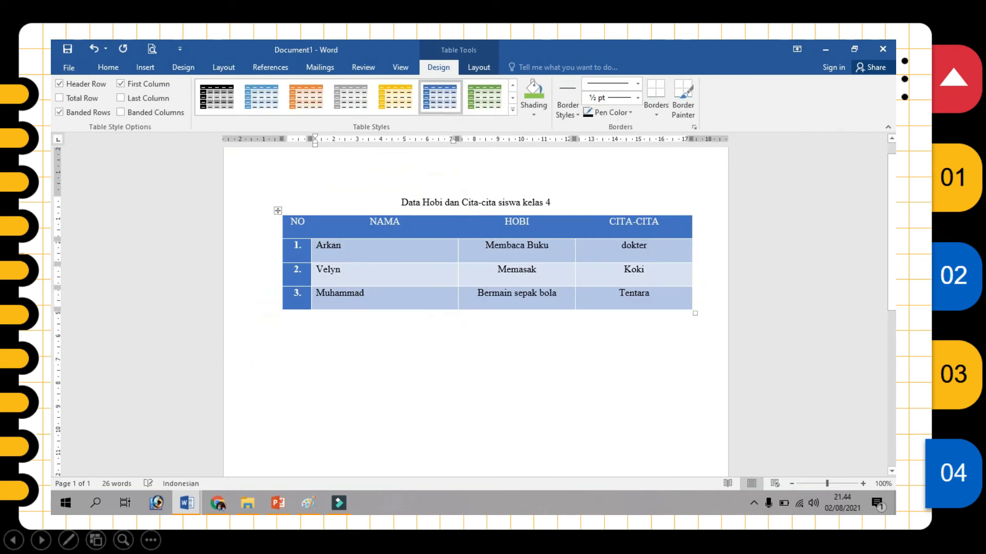
left_click(283, 317)
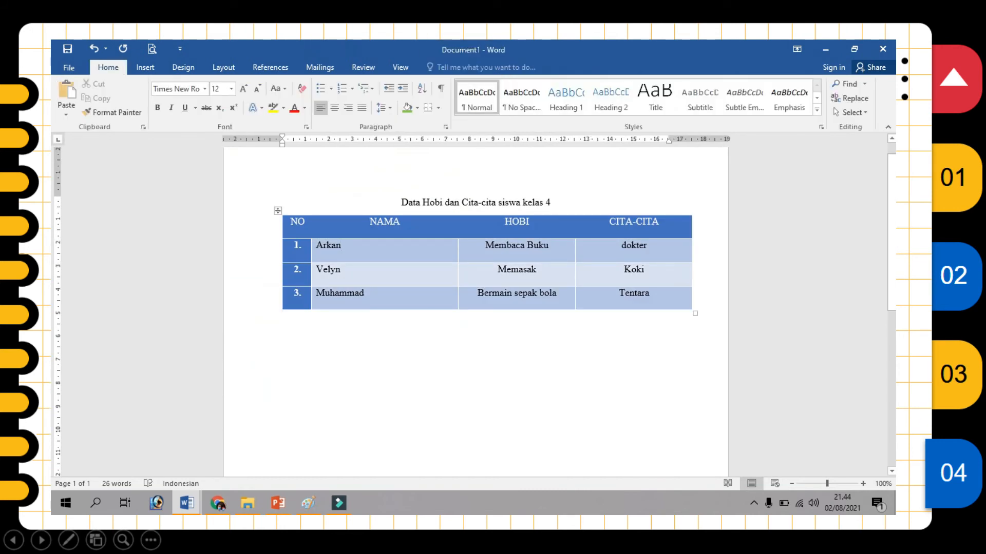
Try inserting a new column directly after the NAMA column, and undo the insertion.
left_click(370, 270)
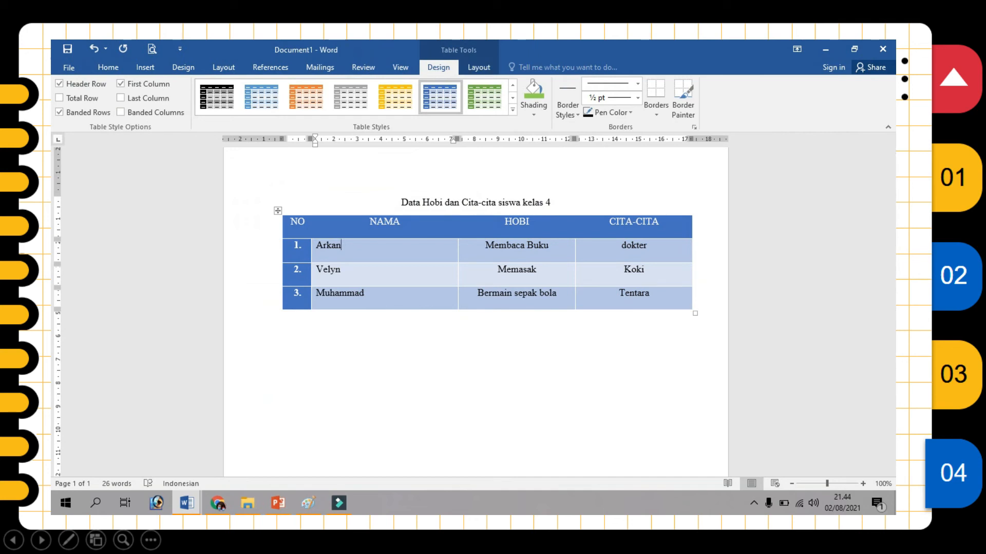
left_click(478, 67)
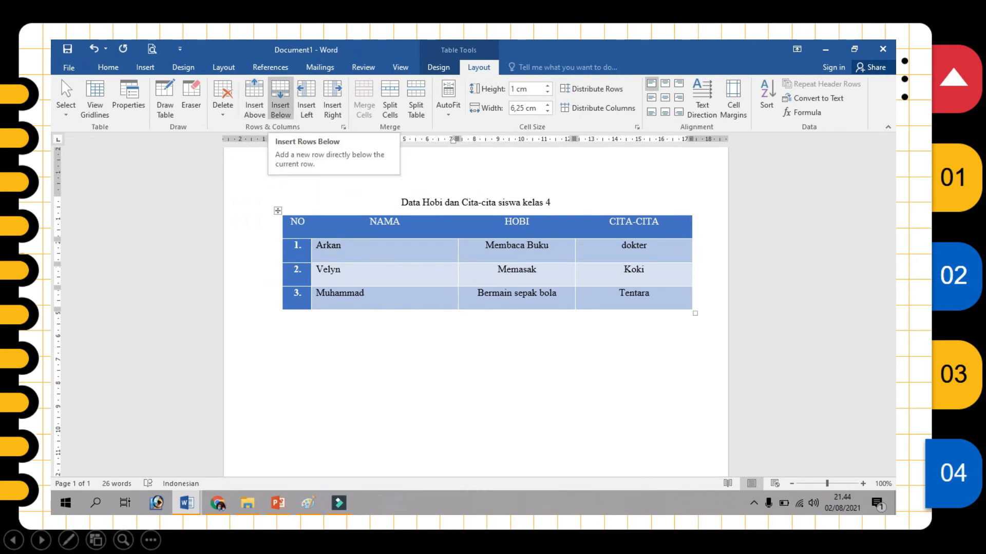
left_click(332, 100)
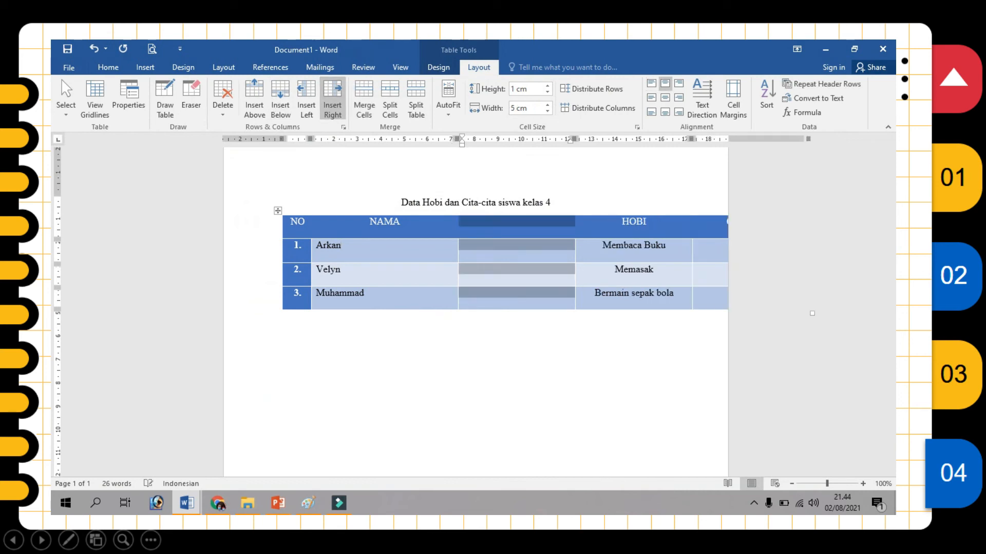
key("ctrl+z")
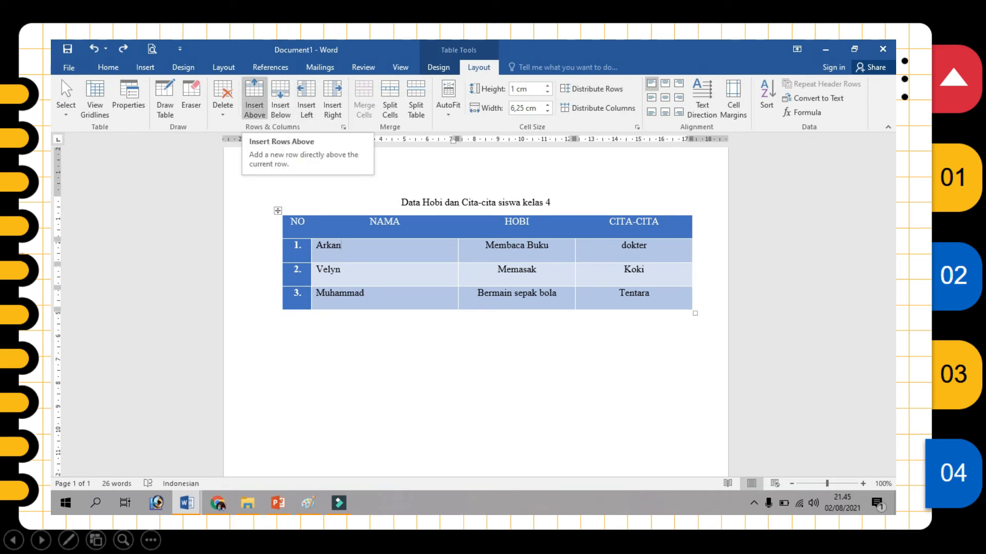
Add an empty row at the end of the table and merge its NO and NAMA cells into one.
left_click(650, 293)
key("Tab")
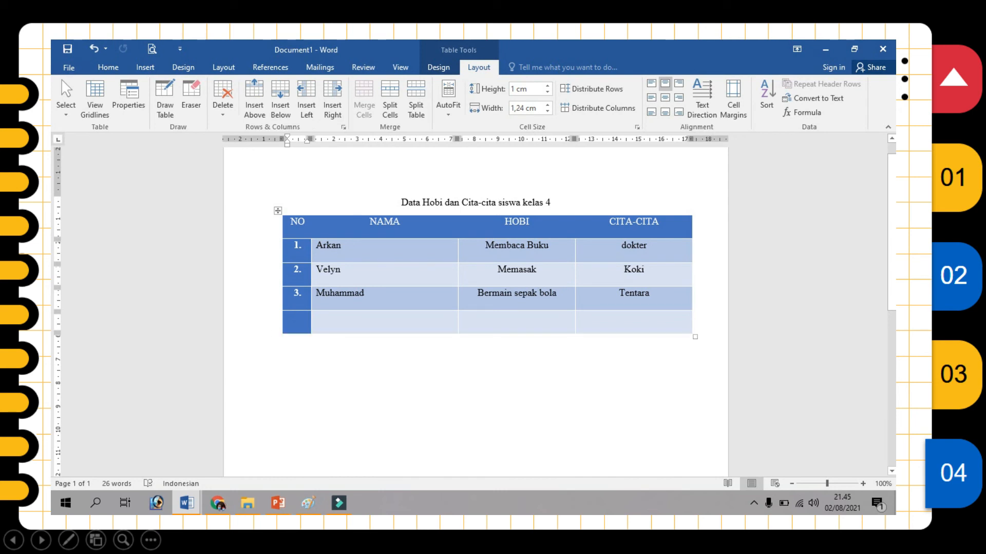
key("shift+Right")
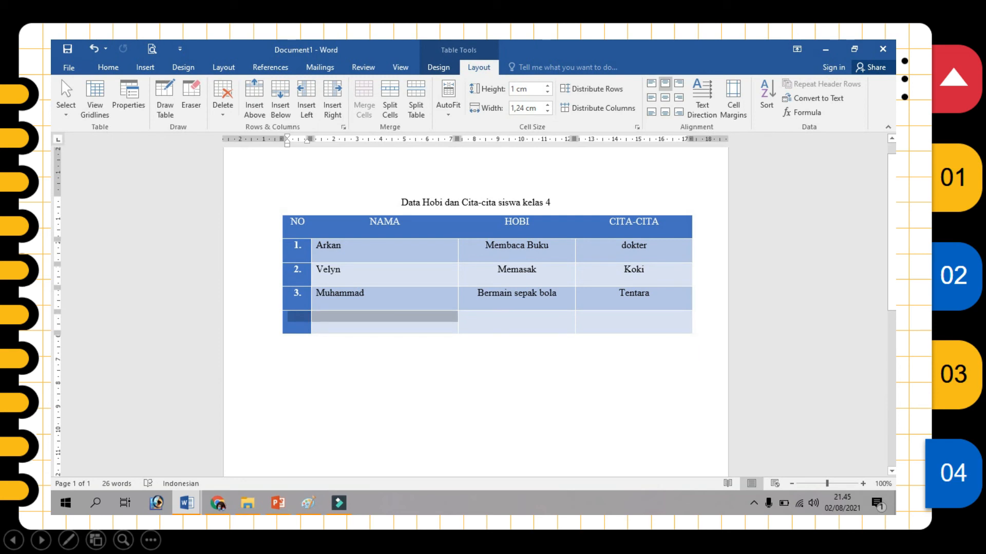
key("shift+F10")
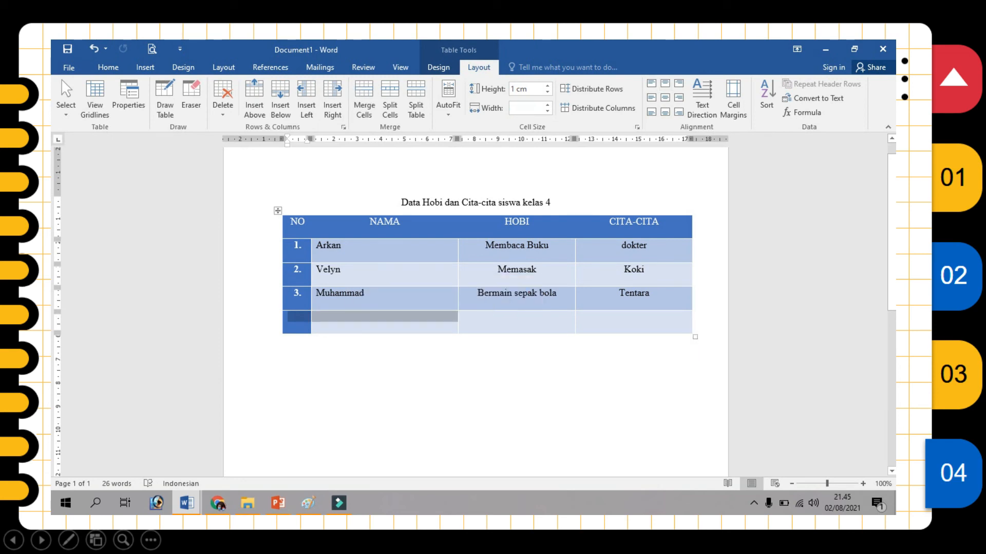
left_click(297, 317)
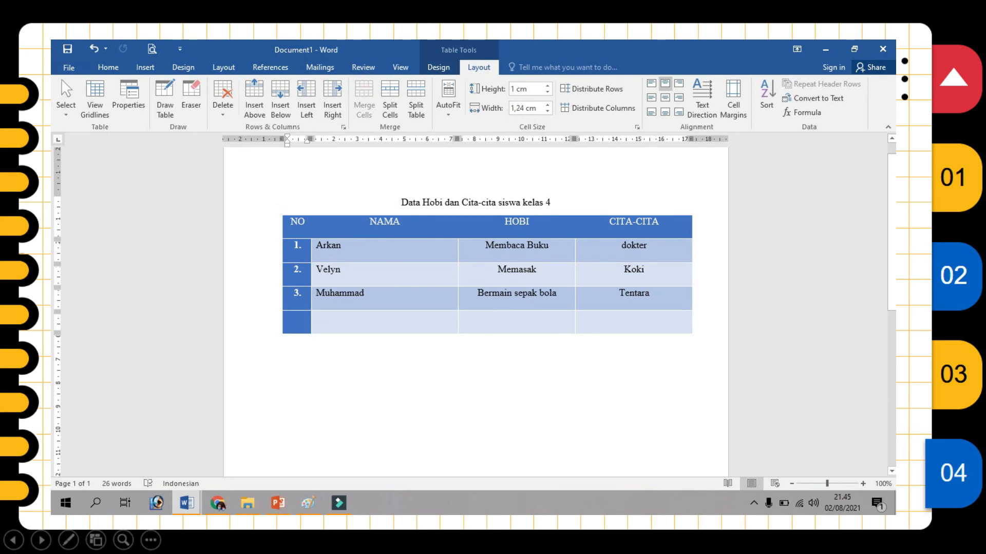
left_click_drag(298, 318, 359, 319)
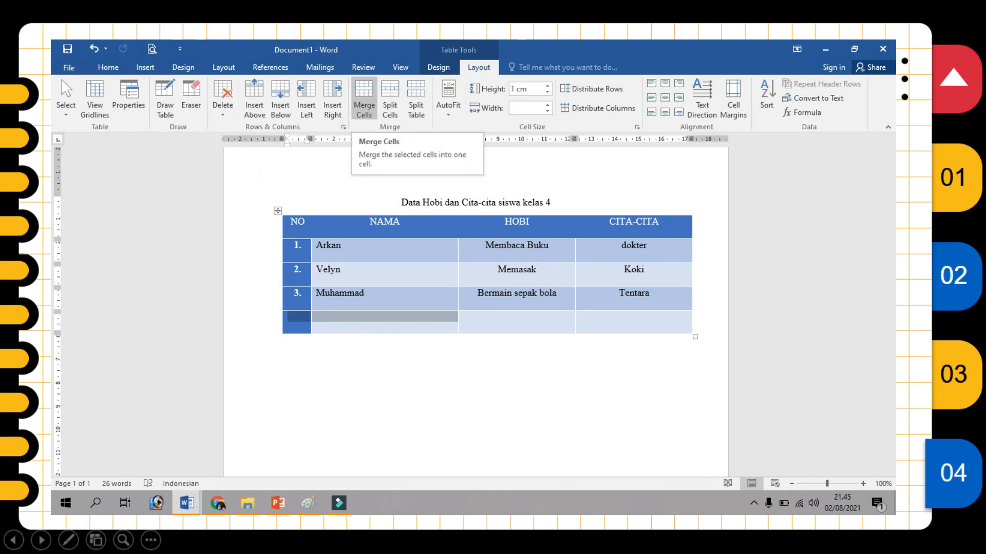
left_click(364, 98)
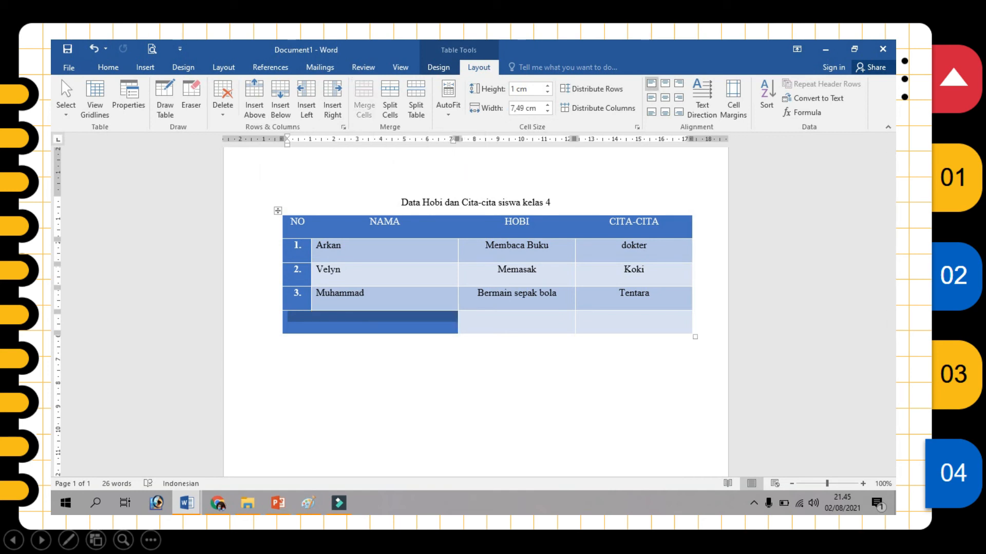
left_click(288, 317)
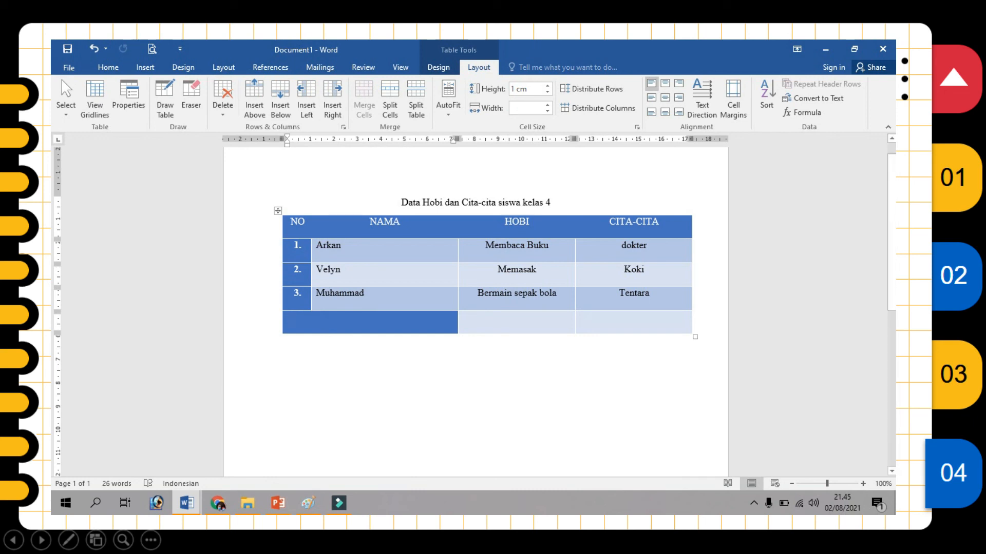
Split the empty HOBI cell in the last row into 3 columns and 2 rows.
left_click(517, 318)
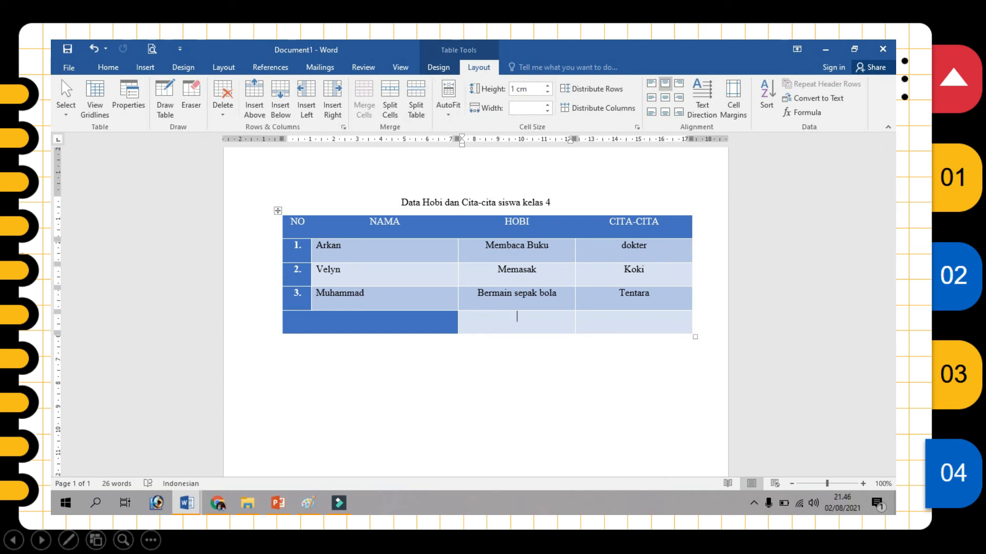
left_click(390, 100)
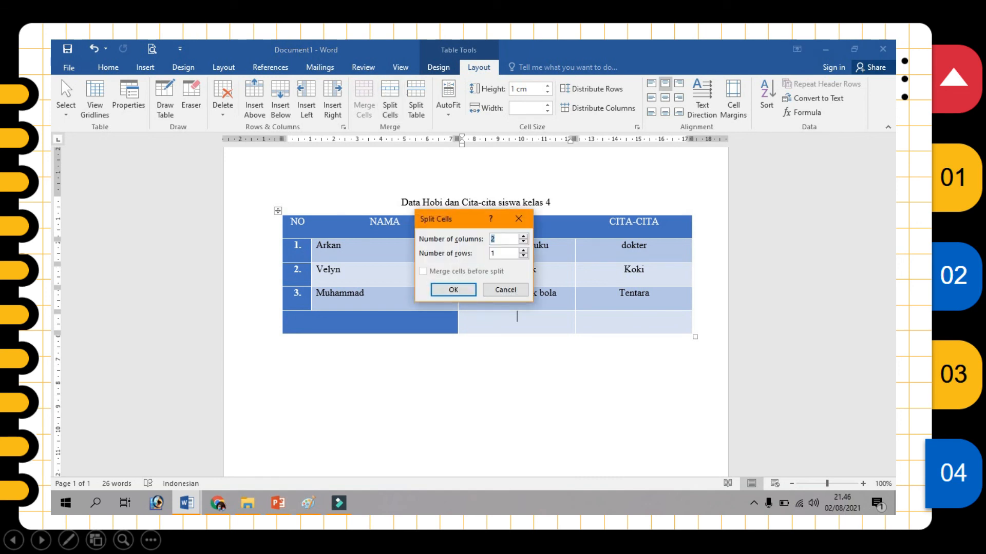
left_click_drag(452, 218, 302, 215)
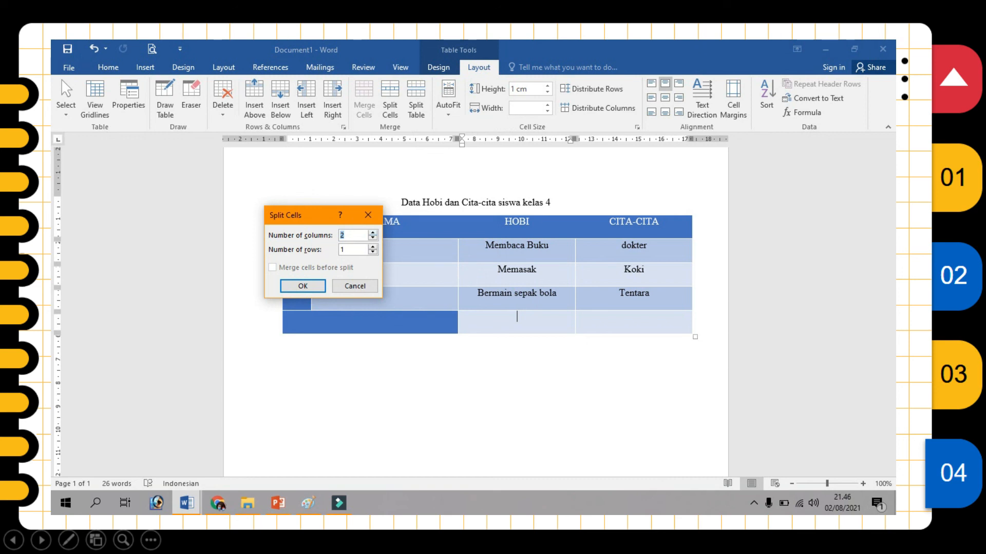
type("3")
key("Tab")
type("2")
left_click(373, 252)
left_click(373, 252)
left_click(372, 247)
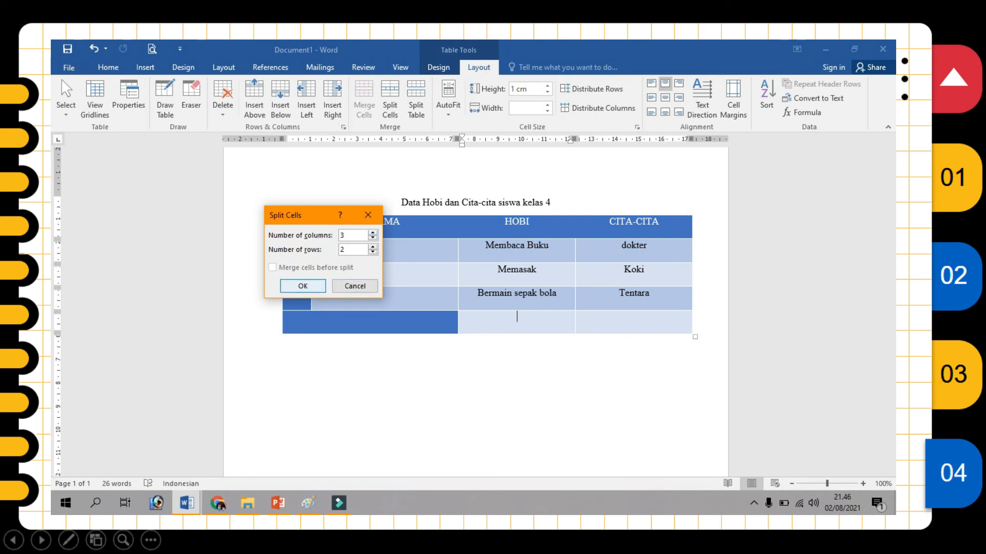
key("Return")
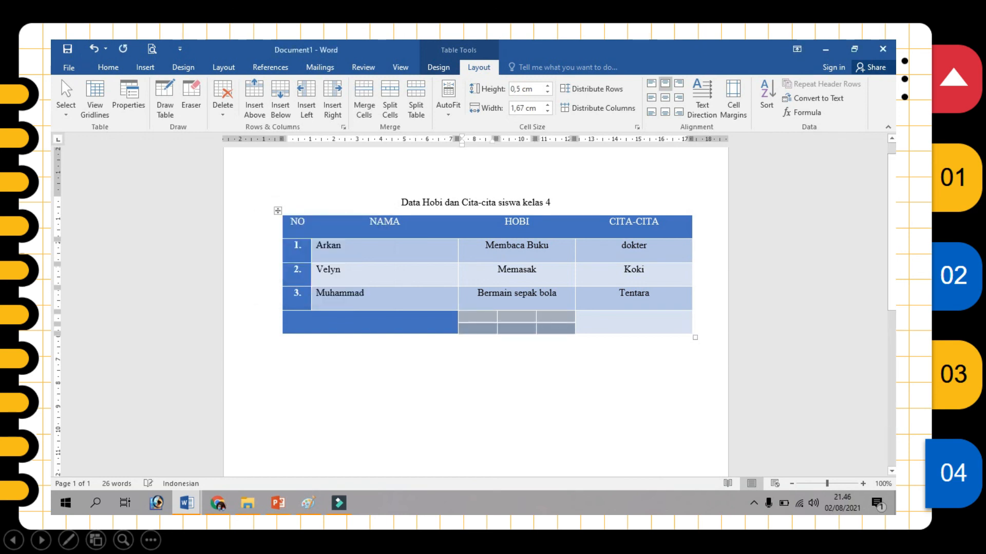
left_click(633, 322)
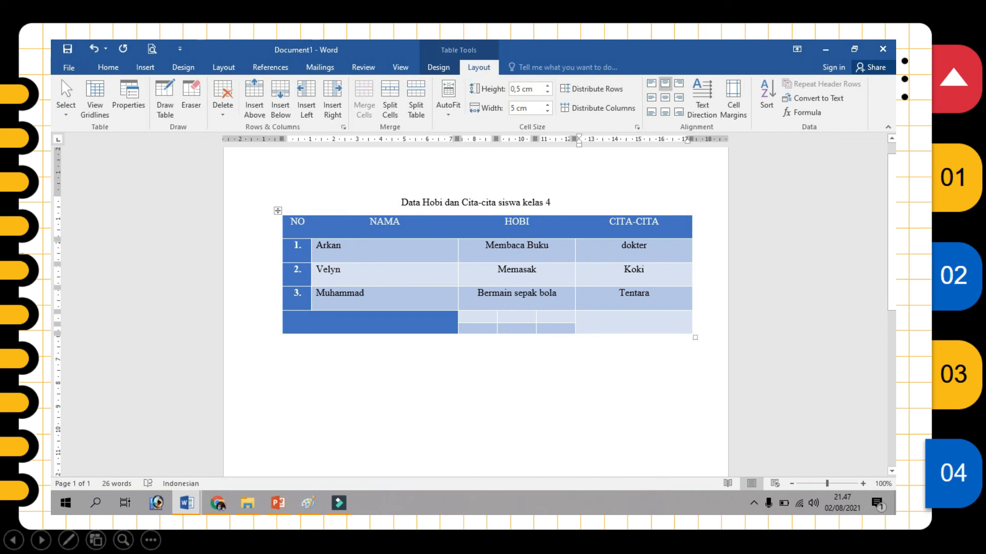
left_click(477, 316)
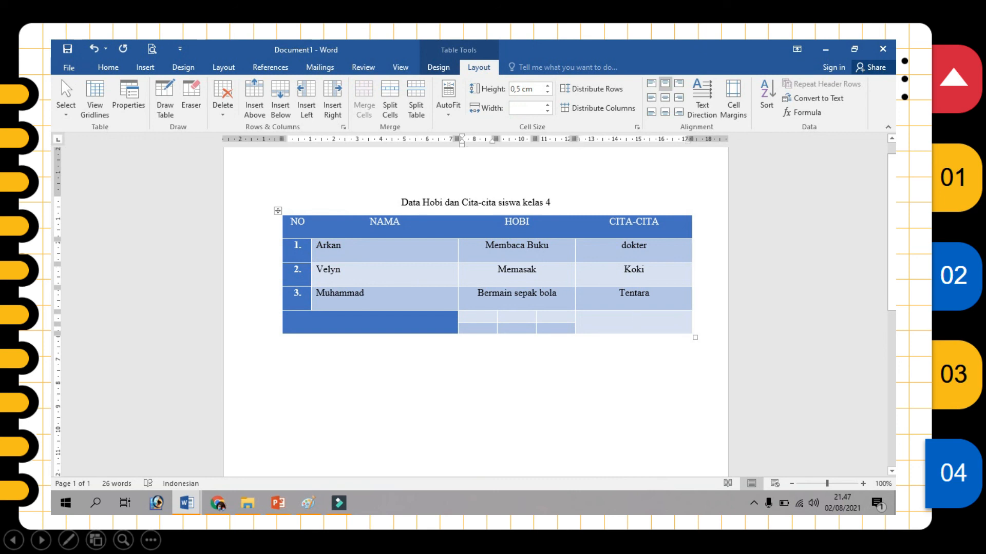